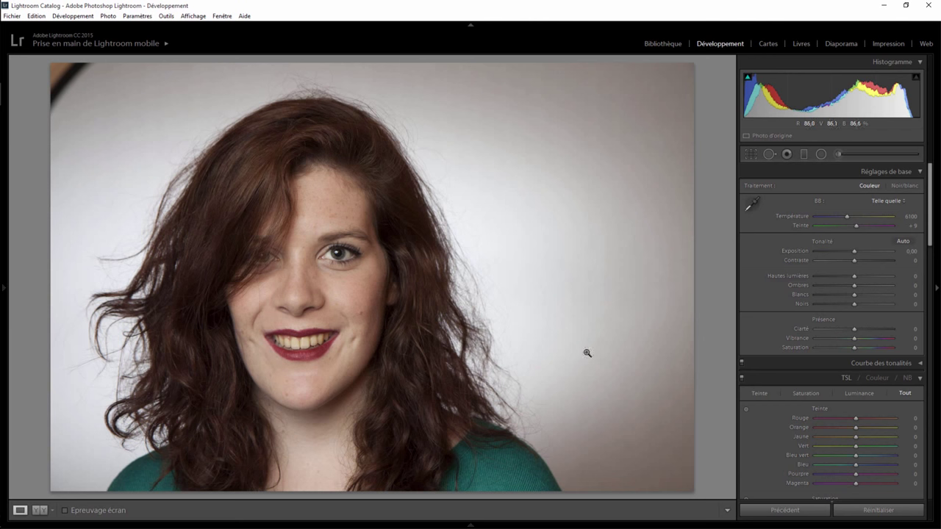
Inspect the background, hair, eye and top-left corner at full size.
left_click(640, 432)
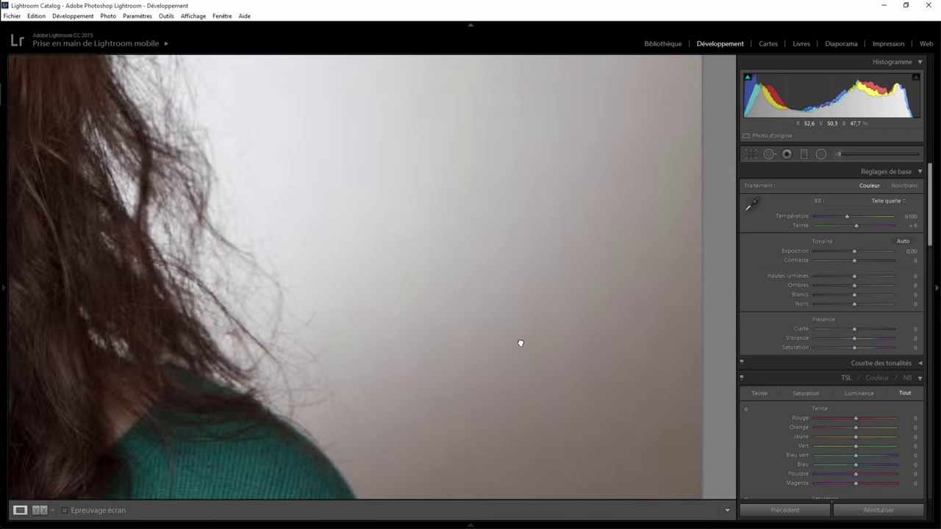
left_click(519, 338)
left_click(662, 104)
left_click(641, 115)
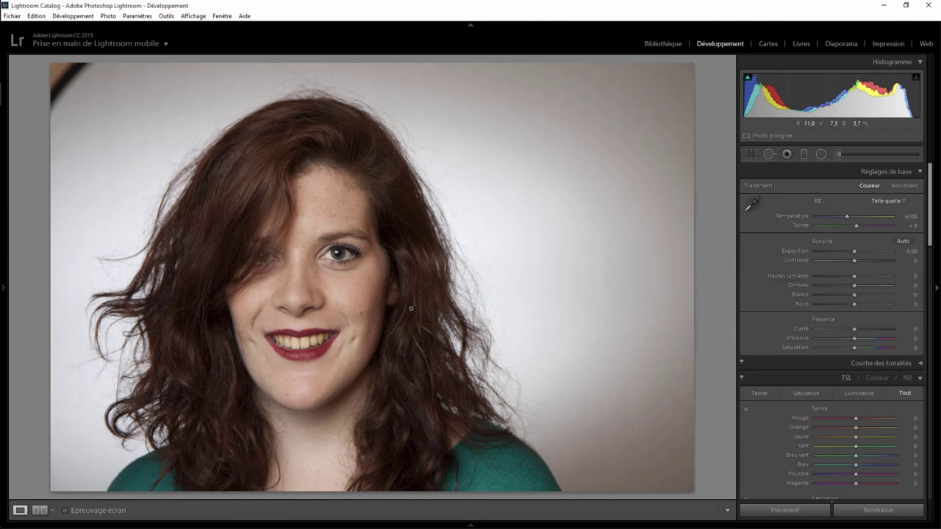
left_click(338, 254)
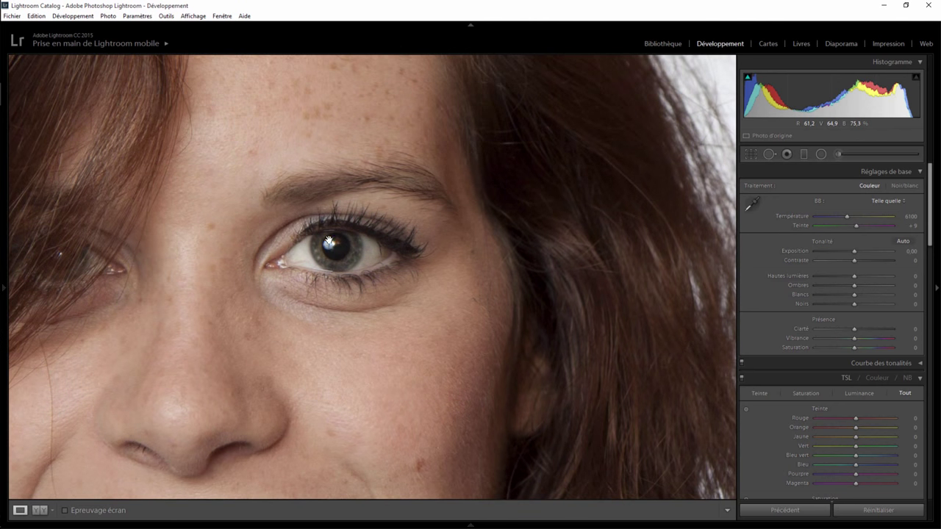
left_click(328, 245)
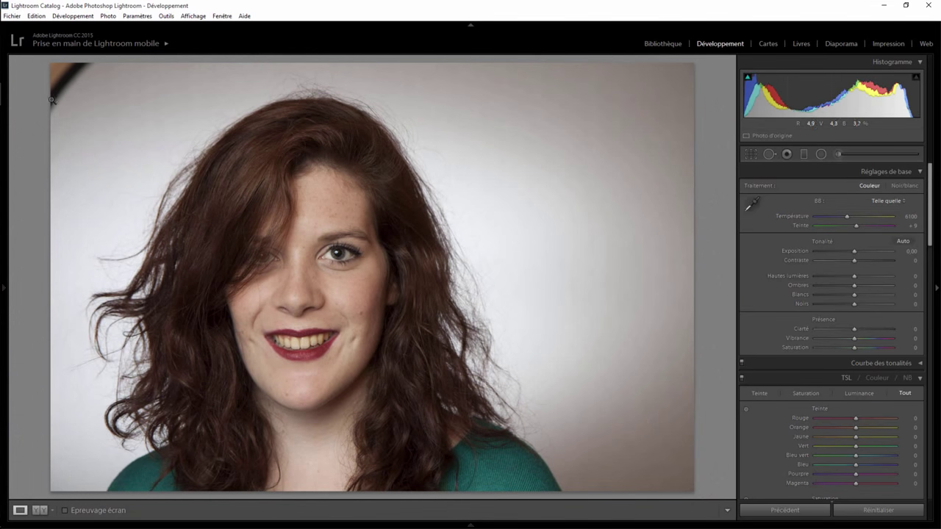
left_click(72, 75)
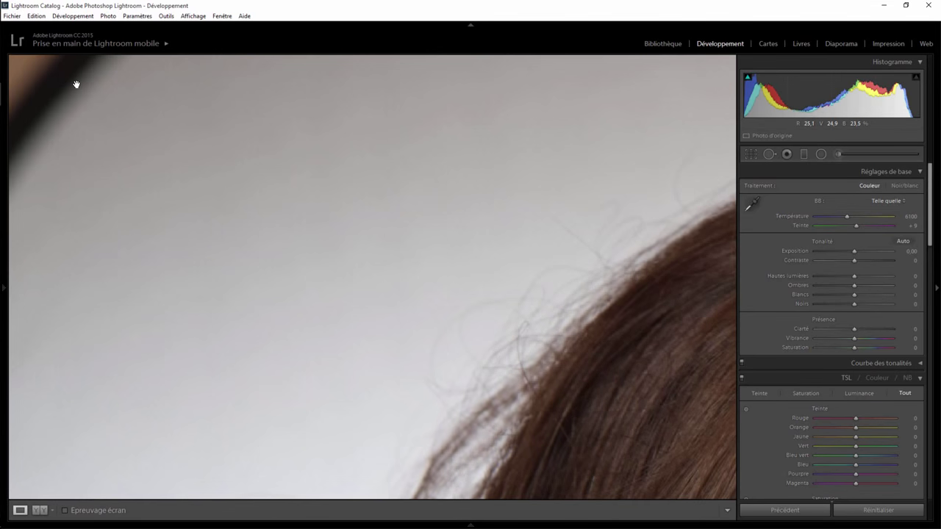
left_click(76, 85)
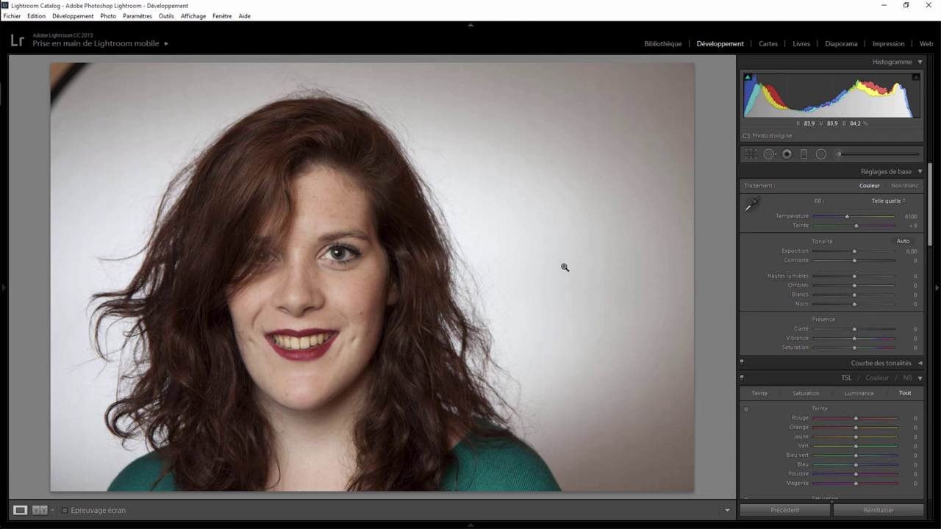
Check her eye, cheek and mouth up close, then bring up the crop frame at Original aspect.
left_click(338, 254)
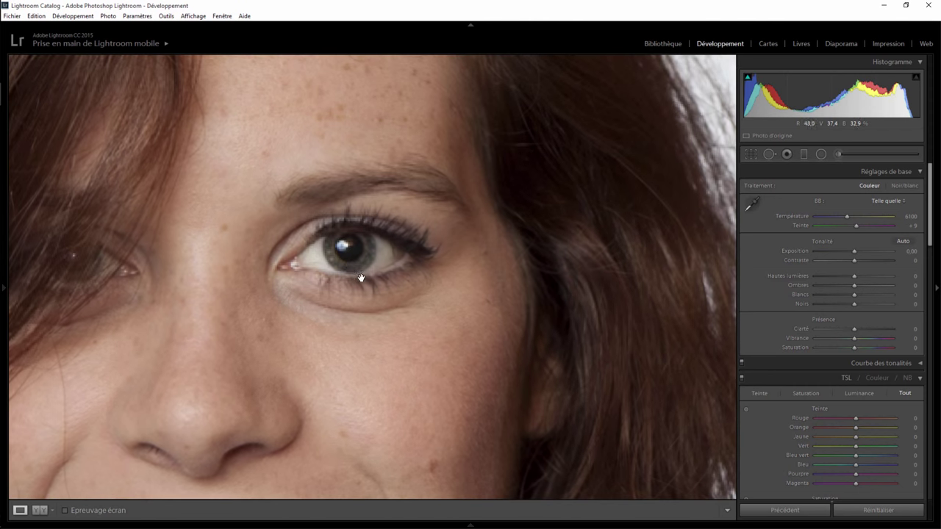
left_click(362, 261)
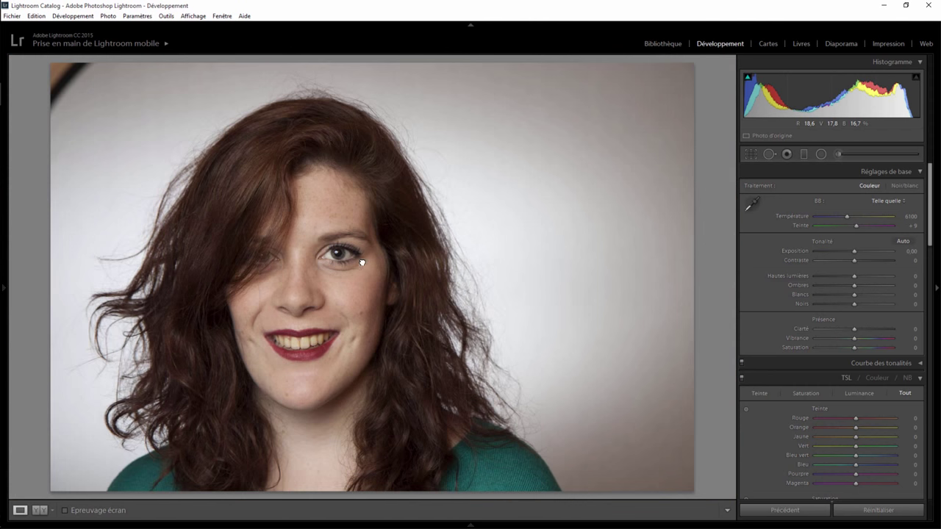
left_click(356, 284)
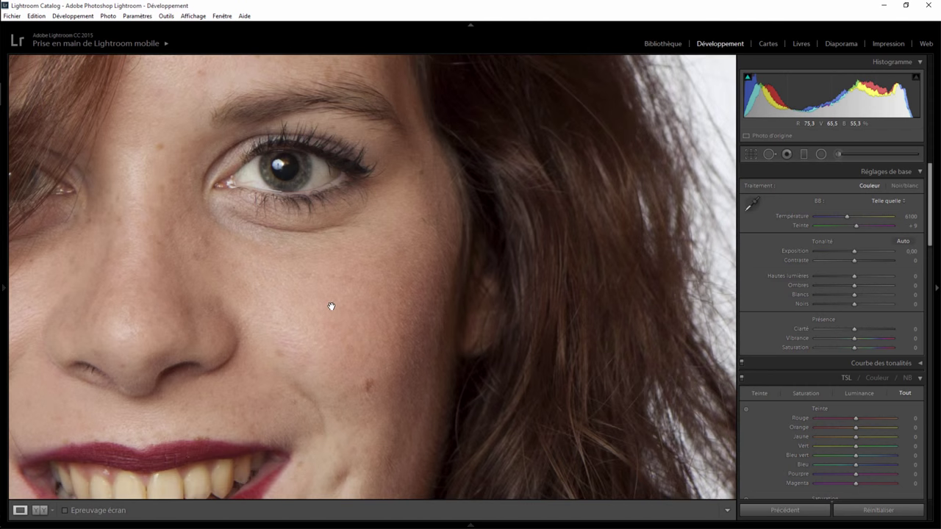
left_click(284, 211)
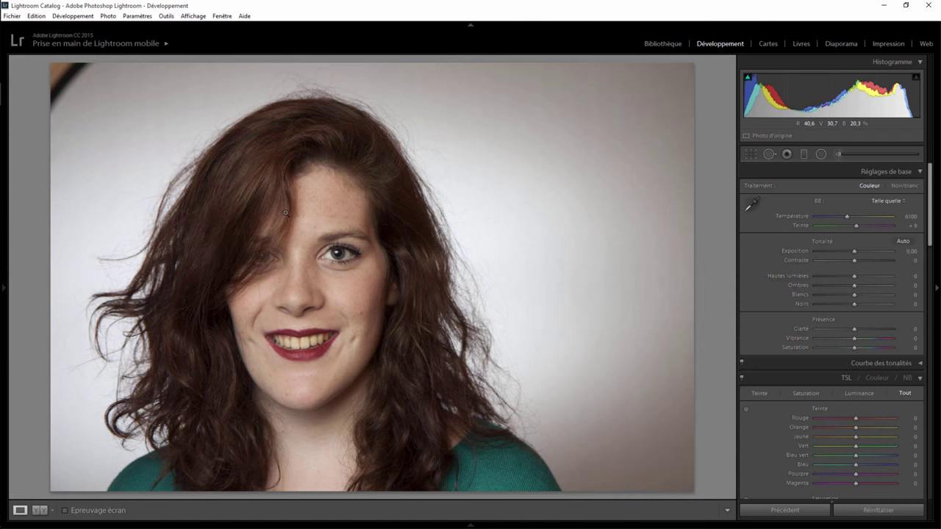
left_click(296, 351)
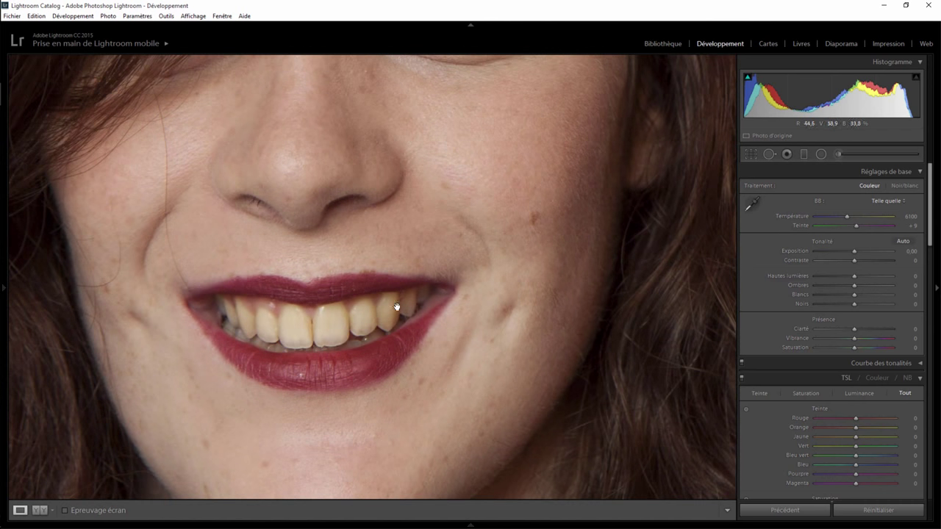
left_click(256, 265)
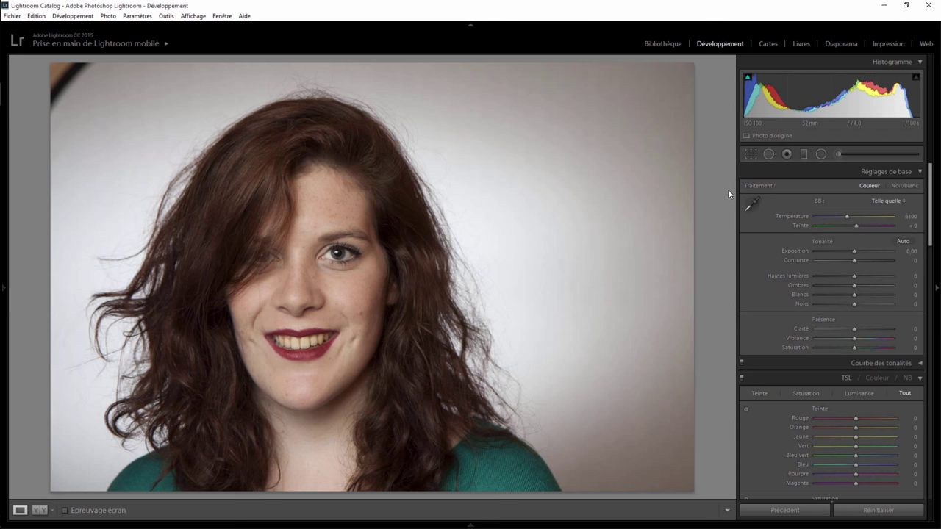
left_click(751, 155)
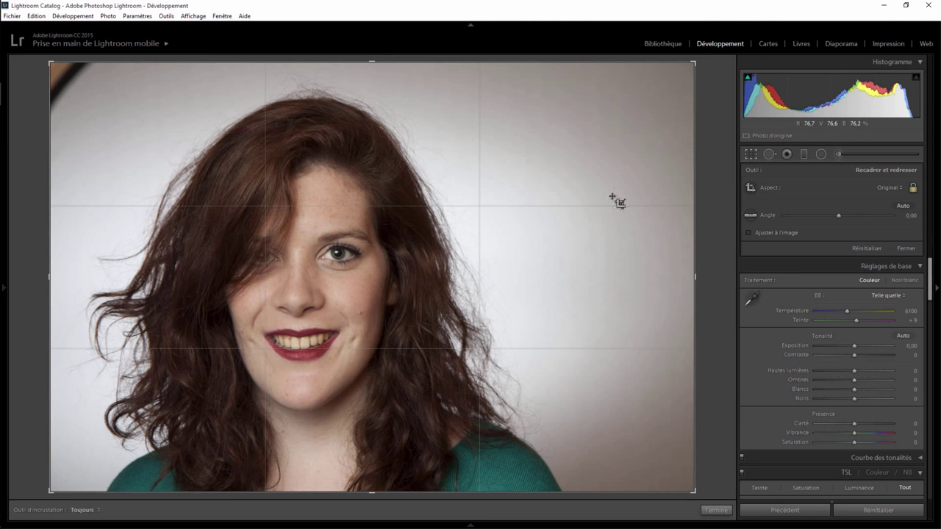
Tighten the crop around her face, shift the photo down slightly, and apply it.
left_click_drag(695, 60, 645, 106)
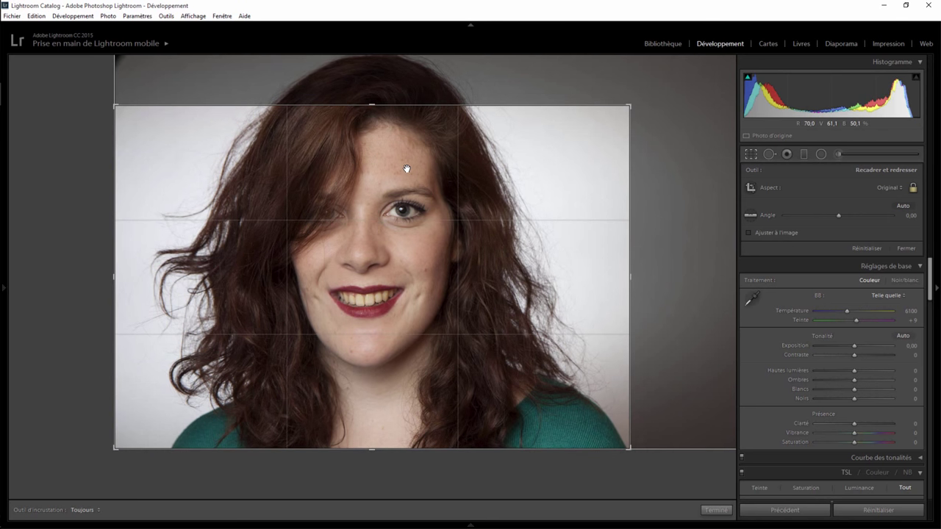
left_click_drag(406, 169, 407, 179)
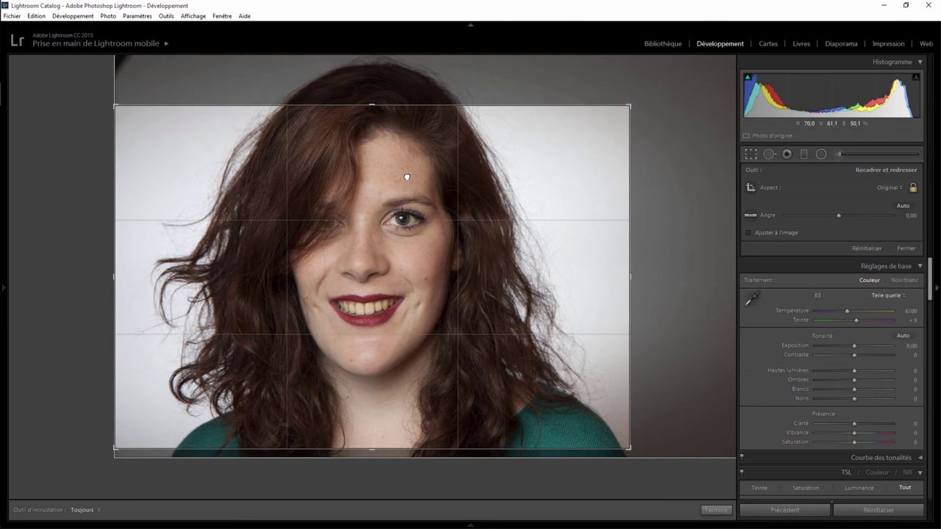
left_click(716, 510)
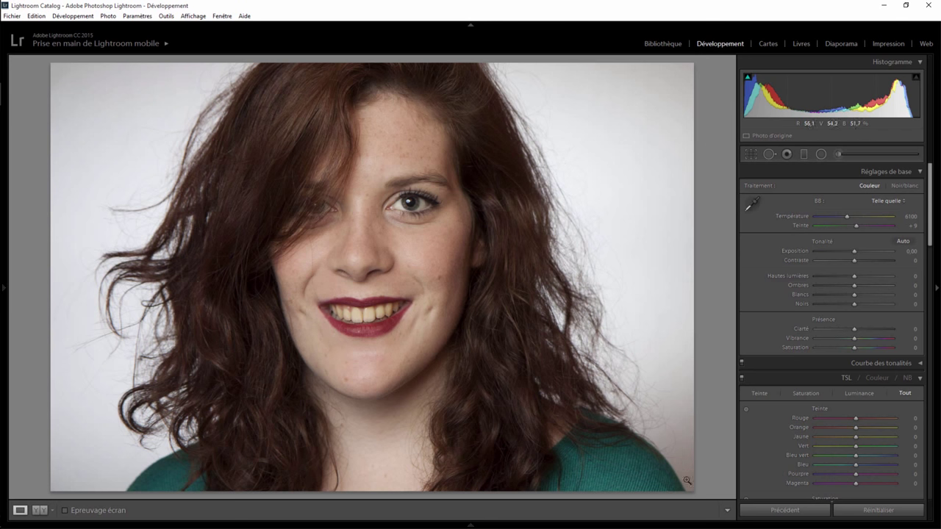
Add a radial filter over the bottom-right corner with shadows 95 and temperature -8.
left_click(822, 155)
left_click_drag(677, 452, 719, 500)
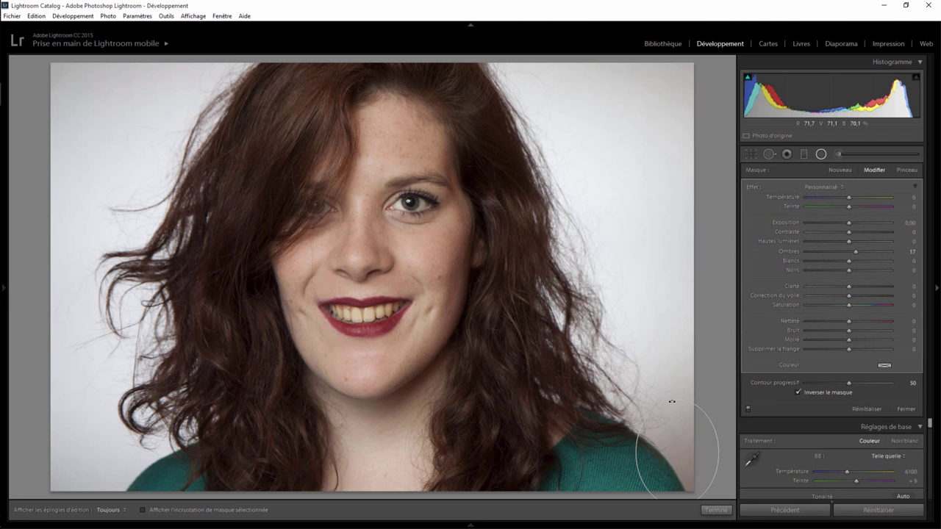
left_click_drag(671, 401, 662, 401)
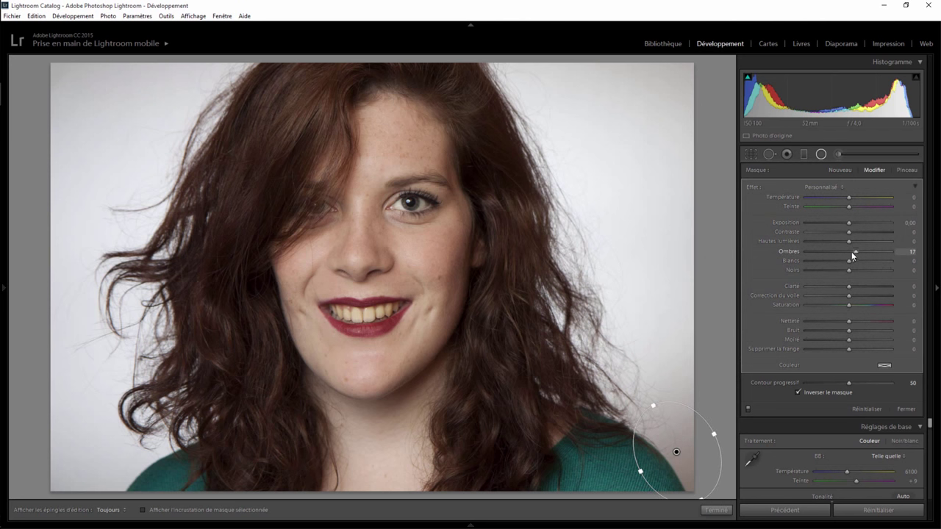
left_click_drag(851, 252, 886, 249)
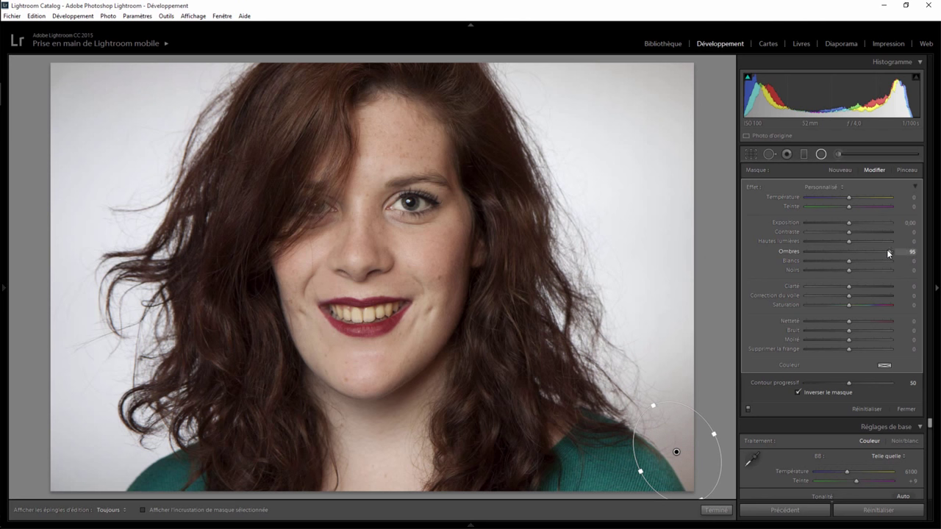
left_click(683, 453)
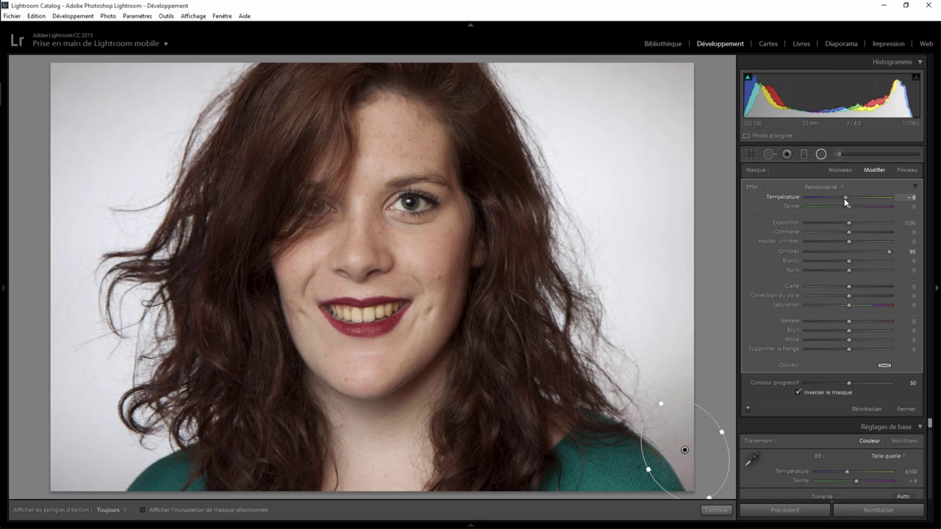
left_click(716, 509)
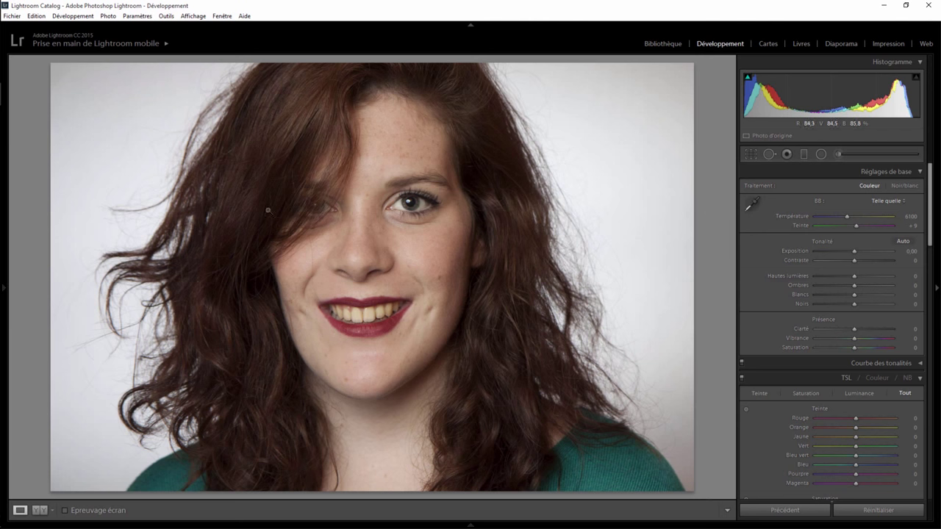
Zoom to her mouth and set up a brush with shadows reset, saturation -33, smaller size and feather 53.
left_click(376, 323)
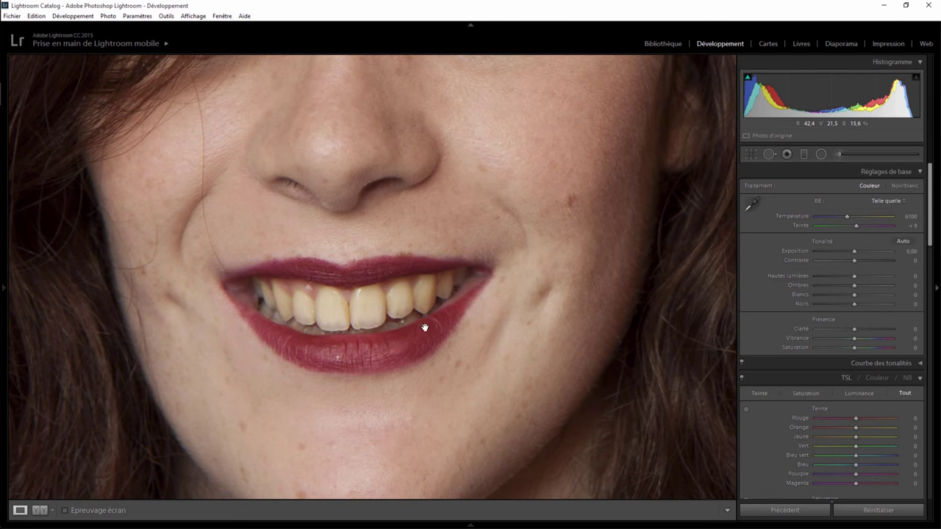
left_click(838, 158)
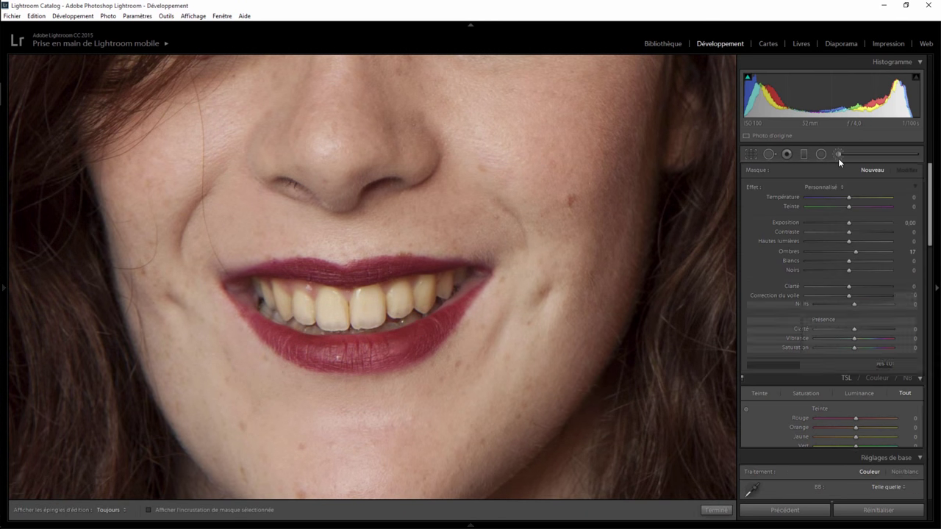
double_click(855, 251)
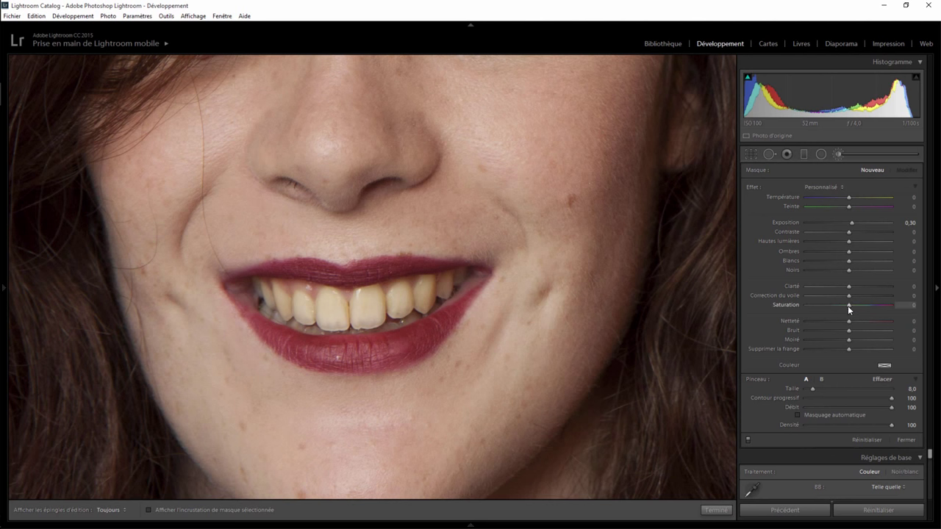
left_click_drag(850, 308, 838, 310)
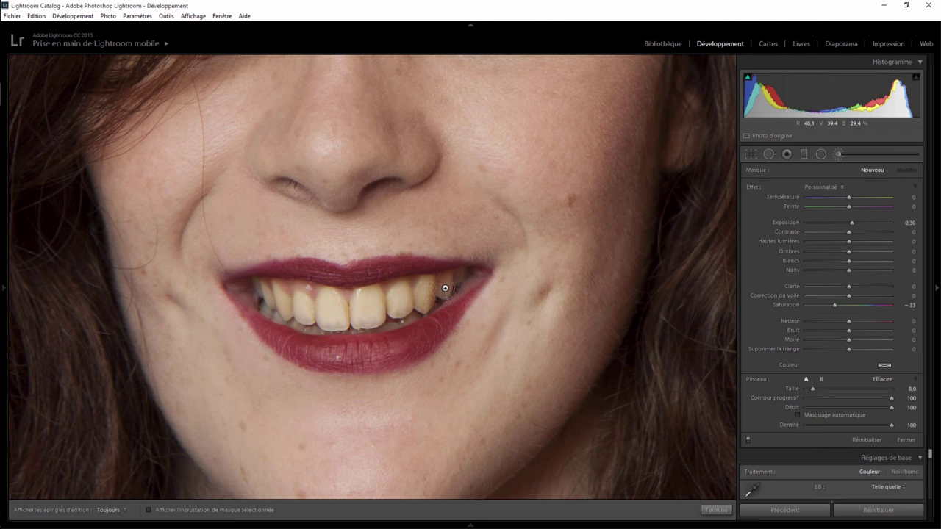
key("bracketleft")
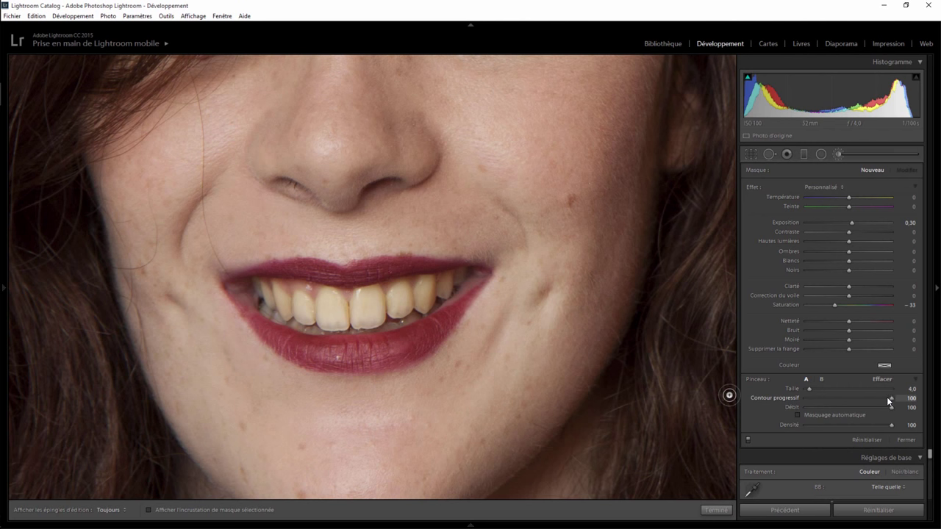
left_click_drag(853, 400, 849, 398)
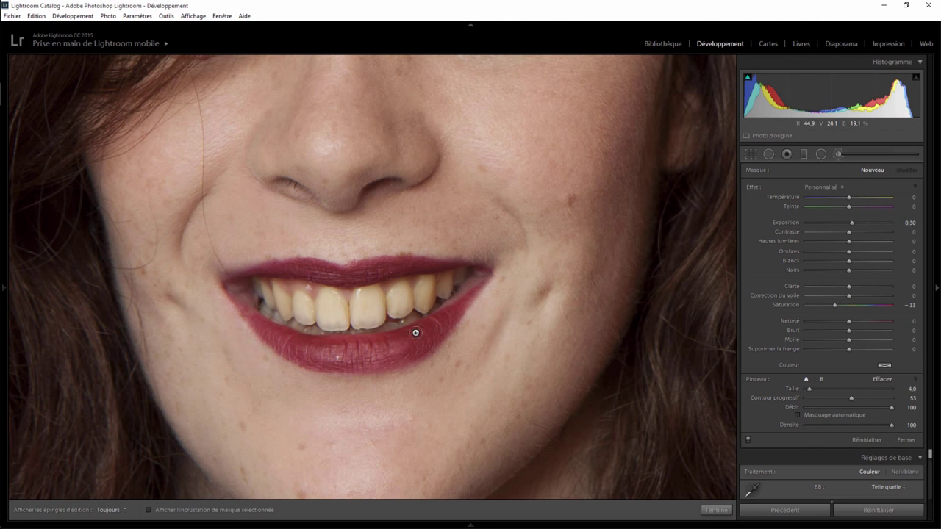
Paint the whitening over the upper and remaining teeth and finish the brush.
key("h")
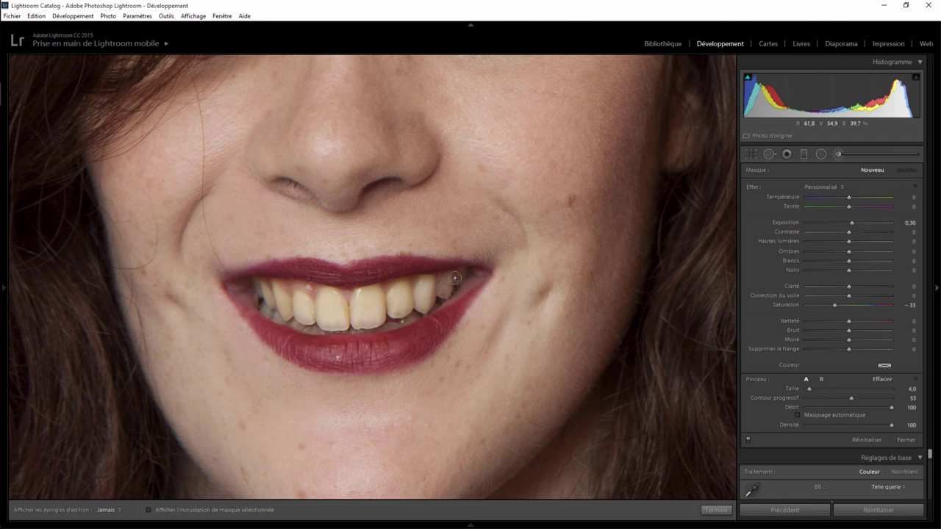
mouse_move(398, 293)
left_mouse_down()
mouse_move(311, 312)
mouse_move(279, 297)
mouse_move(329, 318)
mouse_move(441, 289)
left_mouse_up()
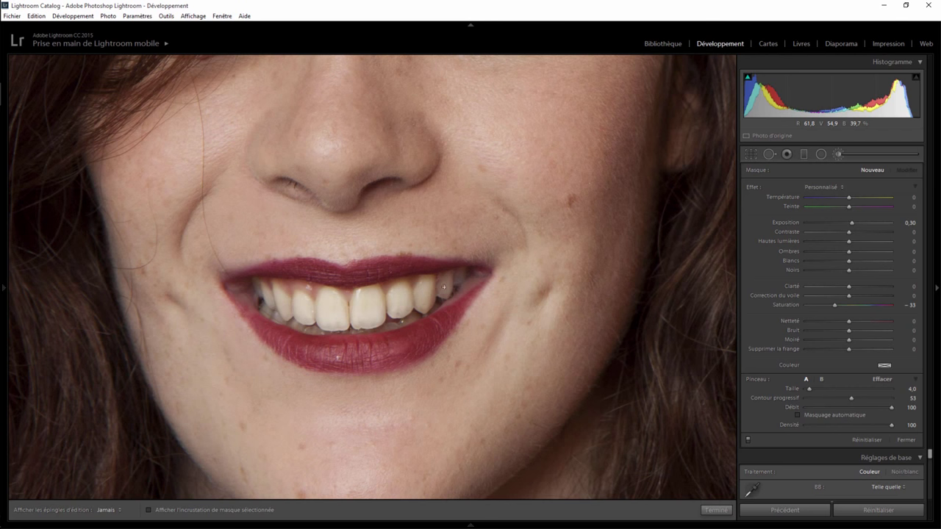
left_click_drag(453, 281, 349, 320)
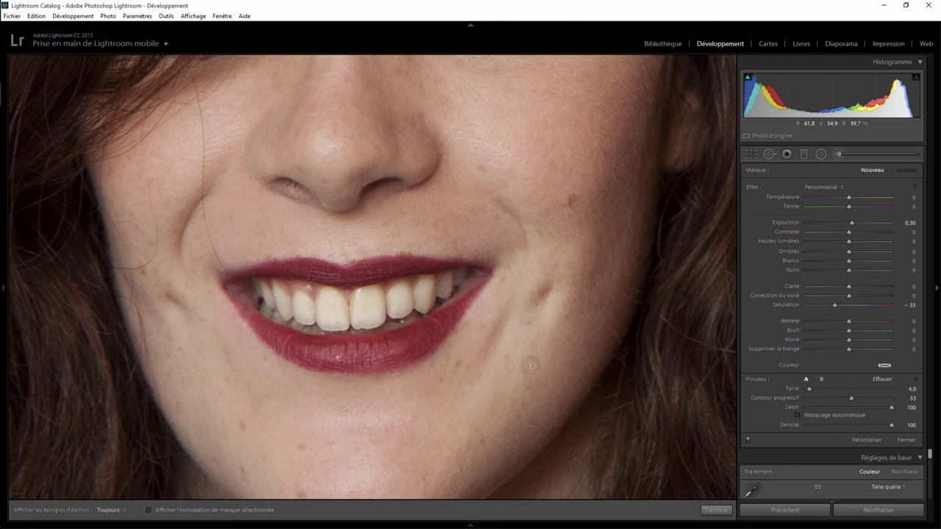
left_click(711, 509)
Retune the teeth brush to saturation about -33 and exposure 0.30, then zoom into the mouth.
left_click(544, 340)
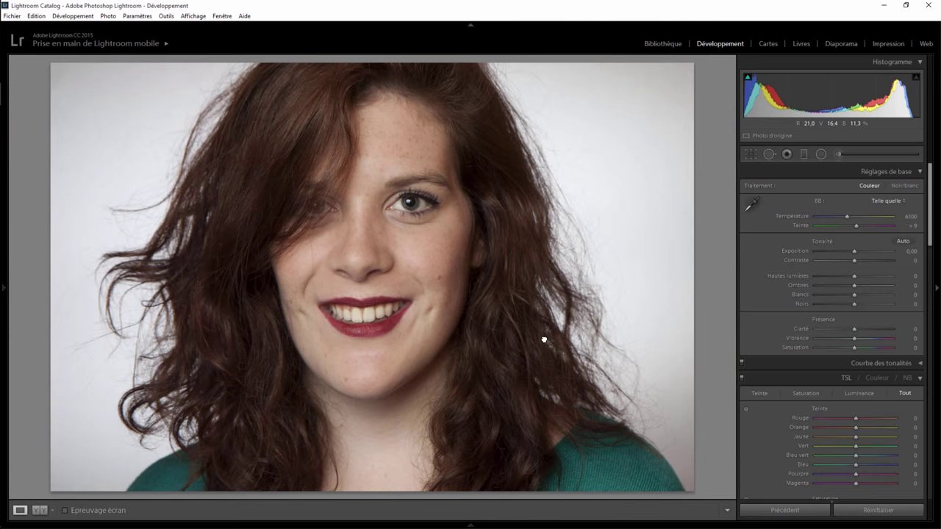
left_click(836, 152)
left_click(389, 306)
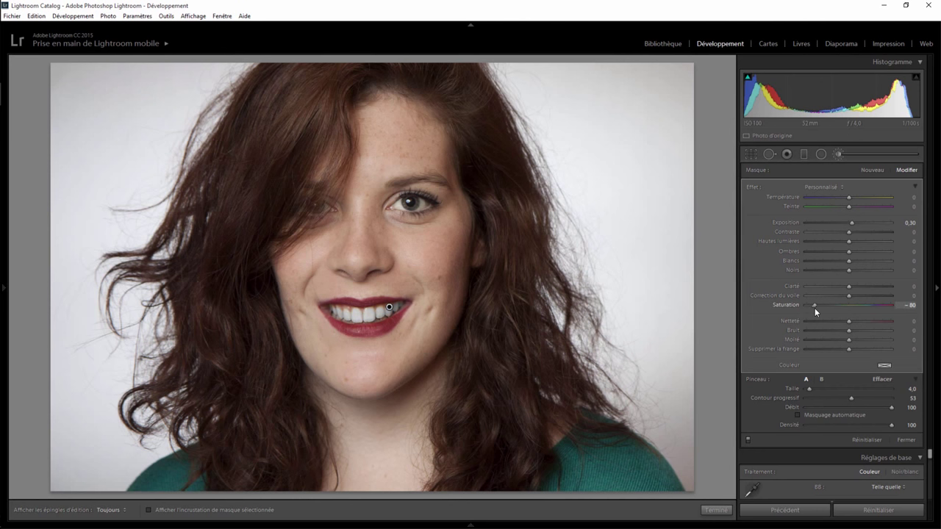
left_click_drag(814, 308, 821, 305)
left_click_drag(833, 307, 841, 307)
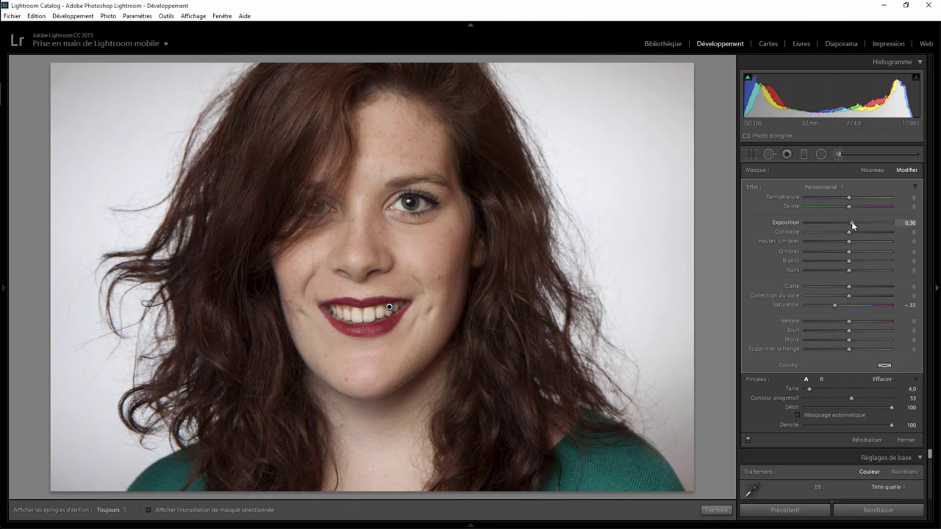
mouse_move(853, 221)
left_mouse_down()
mouse_move(868, 225)
mouse_move(856, 224)
left_mouse_up()
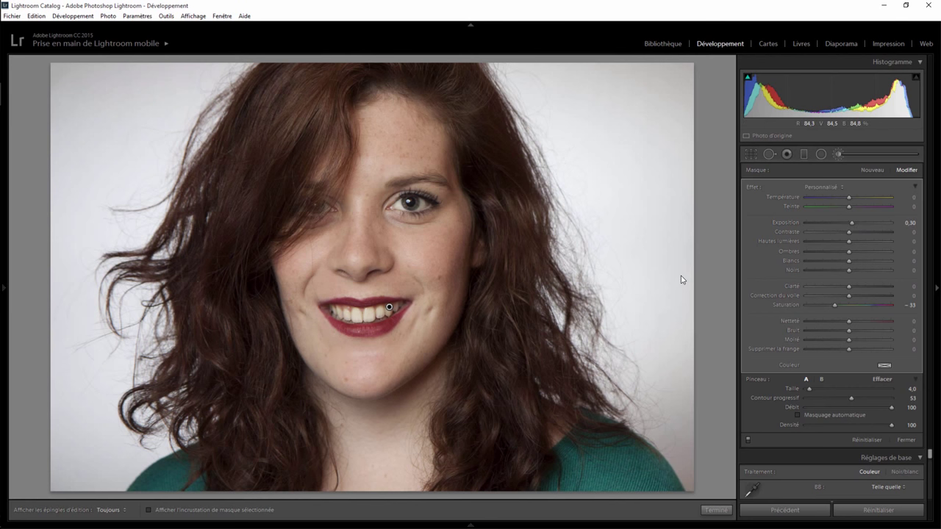
left_click(715, 509)
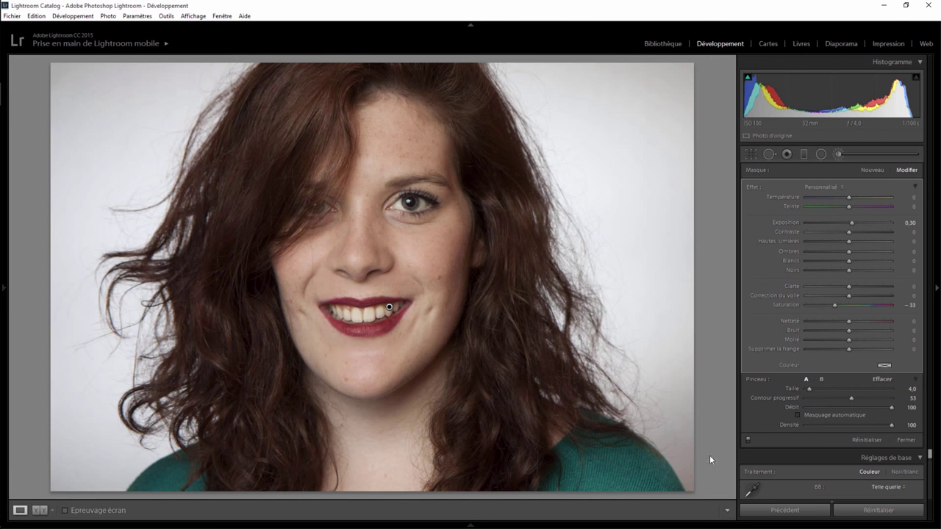
left_click(424, 282)
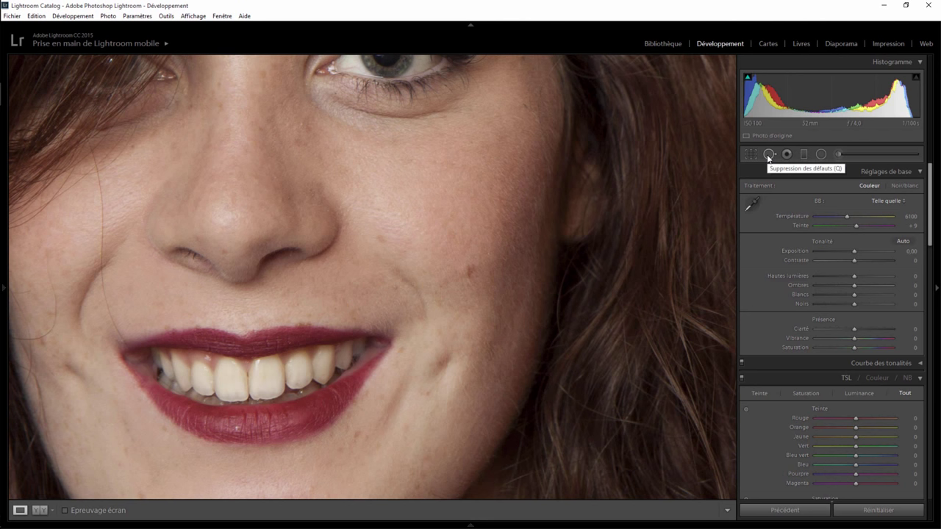
Heal the bright spot on the nostril with Spot Removal, sourcing from the other nostril.
left_click(768, 155)
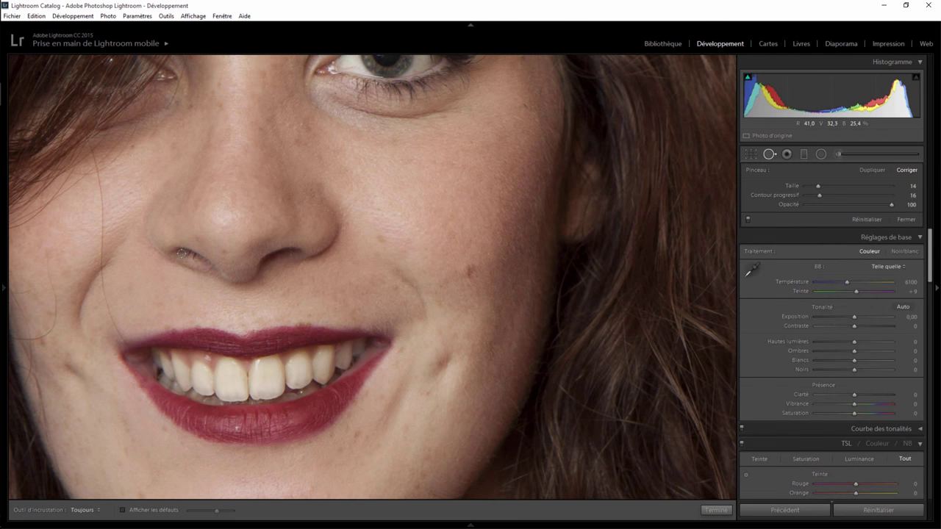
left_click_drag(181, 253, 204, 264)
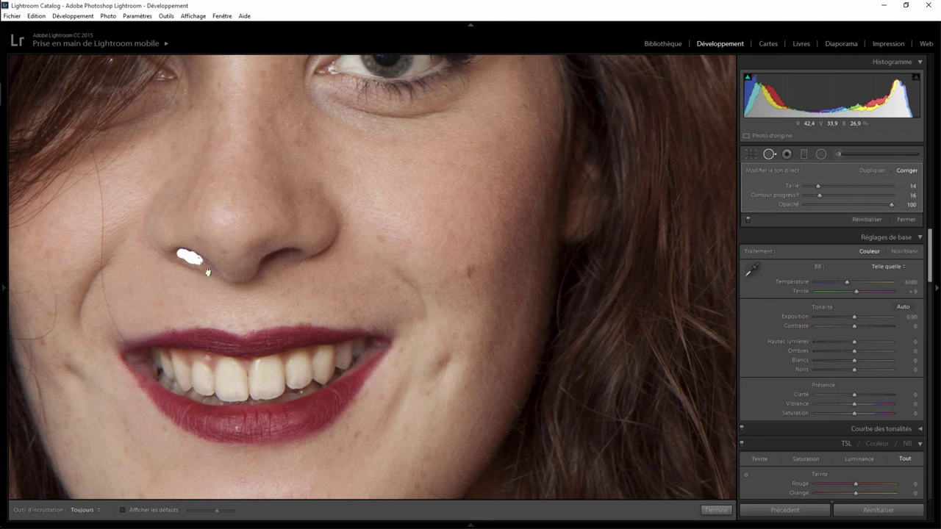
left_click_drag(209, 355, 283, 266)
left_click(712, 509)
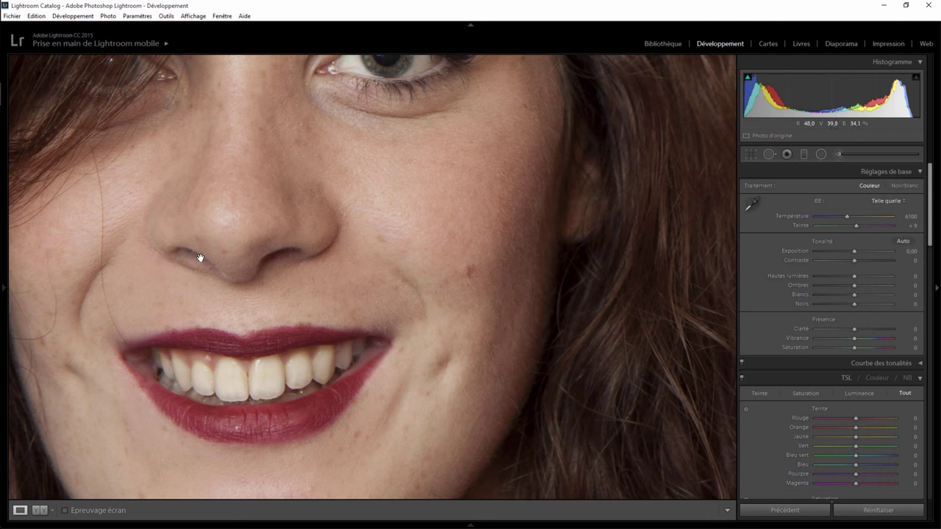
left_click(253, 250)
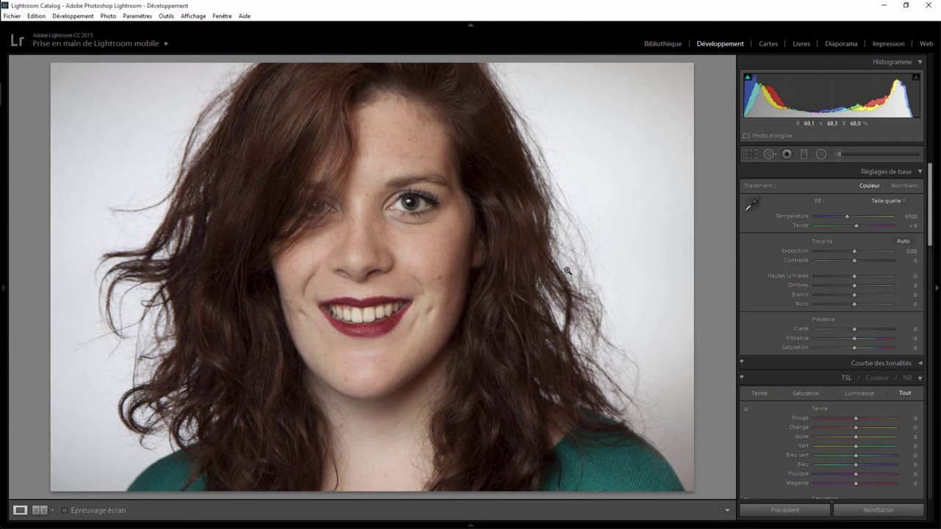
Check the cheek skin at 1:1 and set global Clarity to -26.
left_click(422, 254)
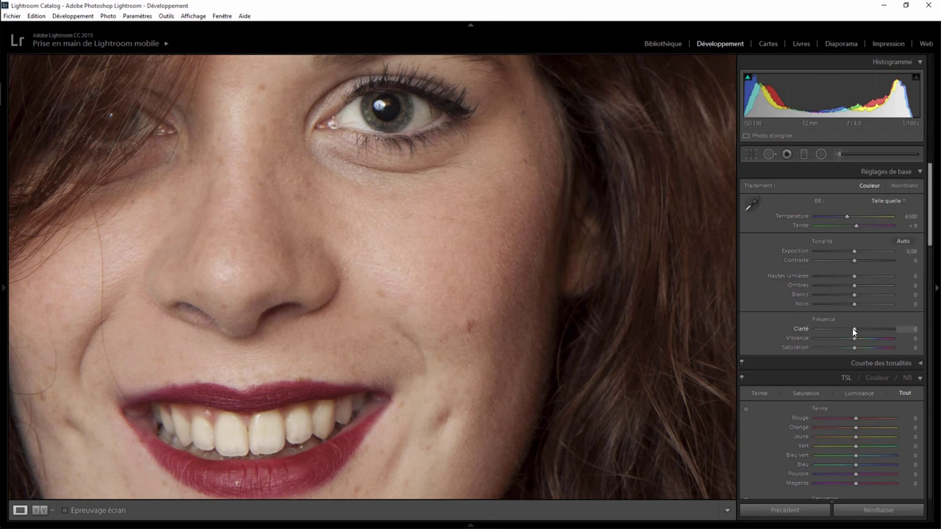
left_click_drag(853, 328, 805, 329)
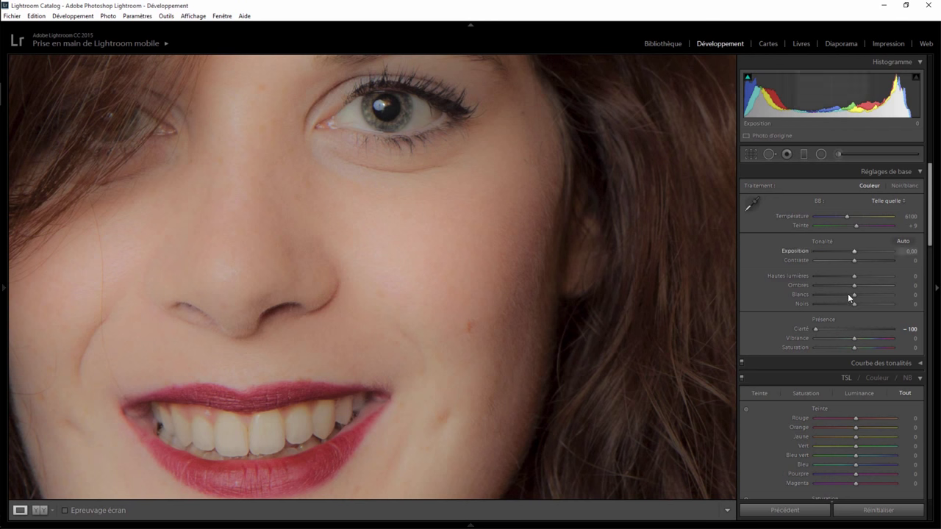
mouse_move(816, 329)
left_mouse_down()
mouse_move(854, 328)
mouse_move(844, 331)
left_mouse_up()
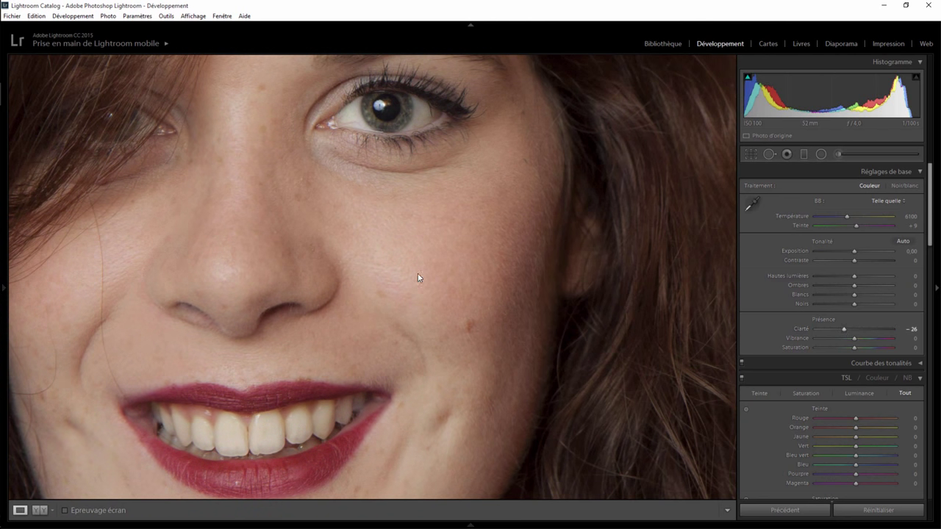
left_click(379, 126)
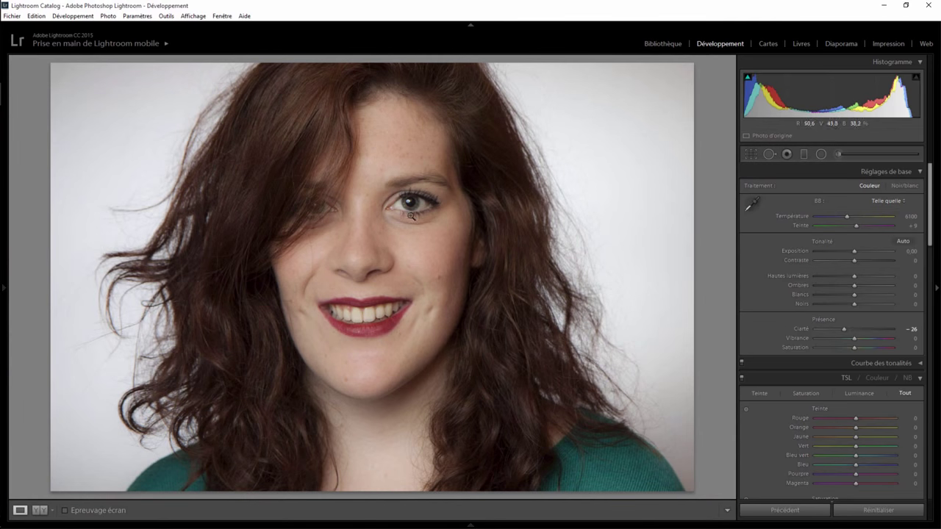
Draw a radial filter centred on her eye with reset effects and clarity +27.
left_click(821, 154)
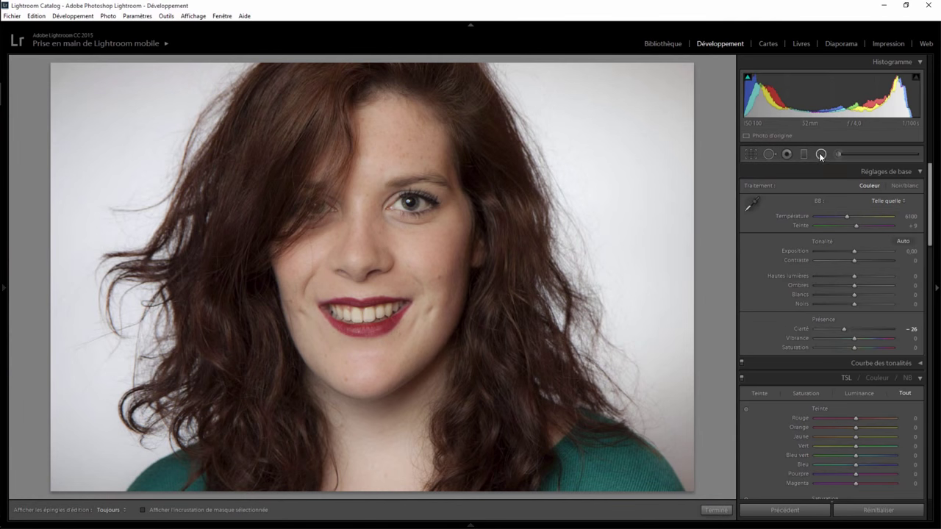
left_click_drag(409, 198, 460, 236)
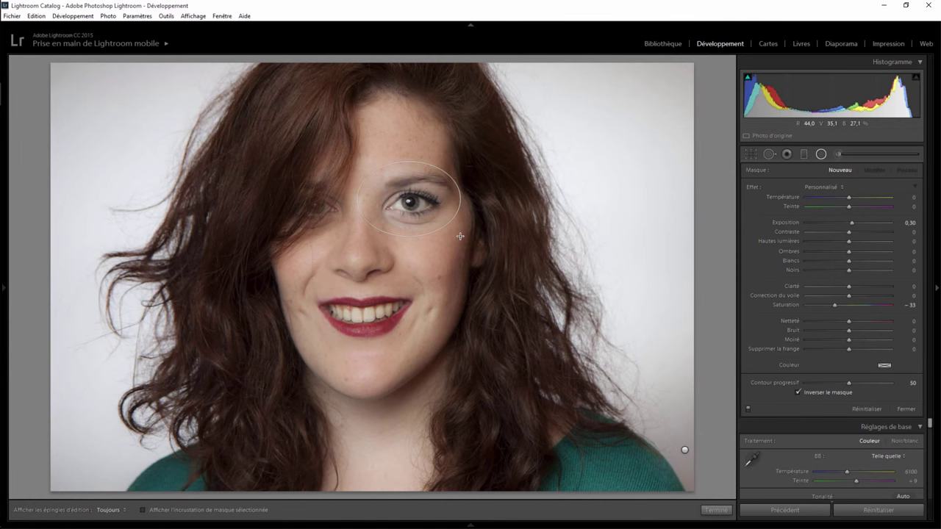
double_click(757, 188)
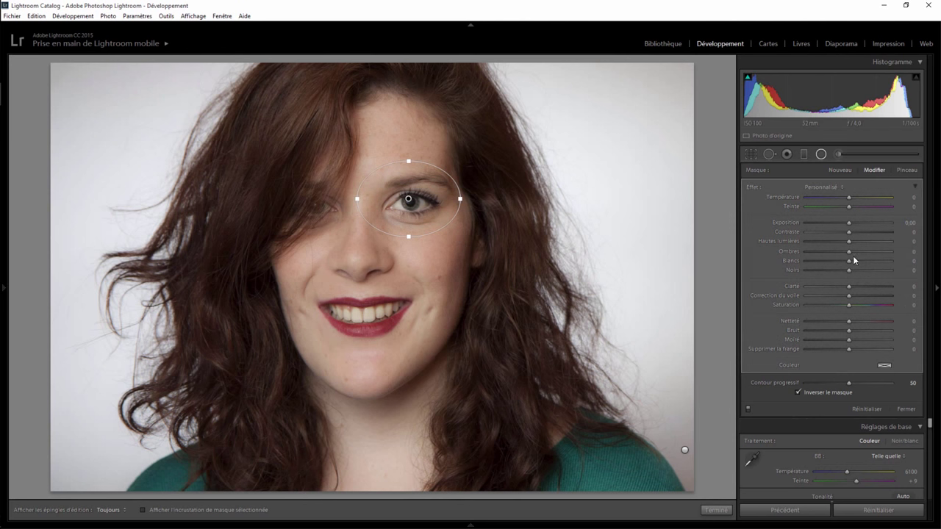
mouse_move(849, 286)
left_mouse_down()
mouse_move(904, 288)
mouse_move(860, 291)
left_mouse_up()
left_click_drag(399, 203, 407, 205)
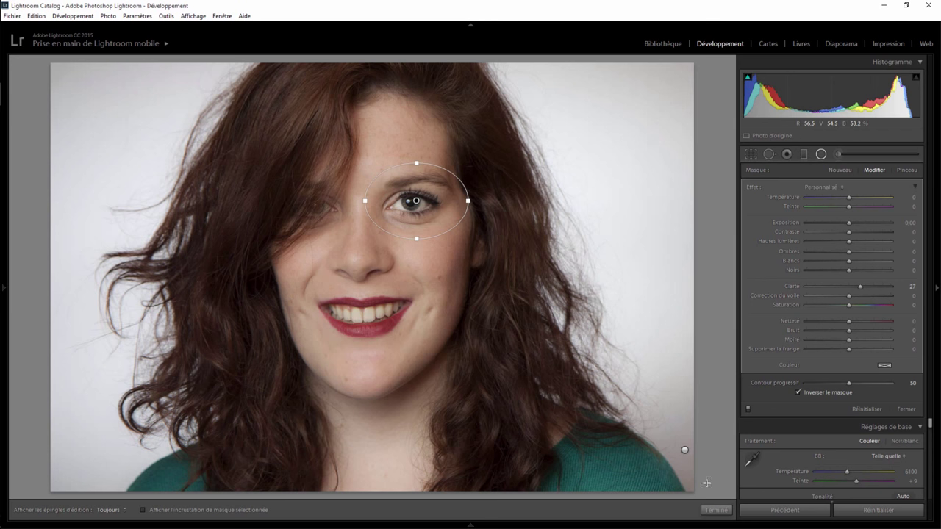
left_click(717, 510)
Zoom to the mouth and set up a brush with reset effects and clarity 32.
left_click(365, 323)
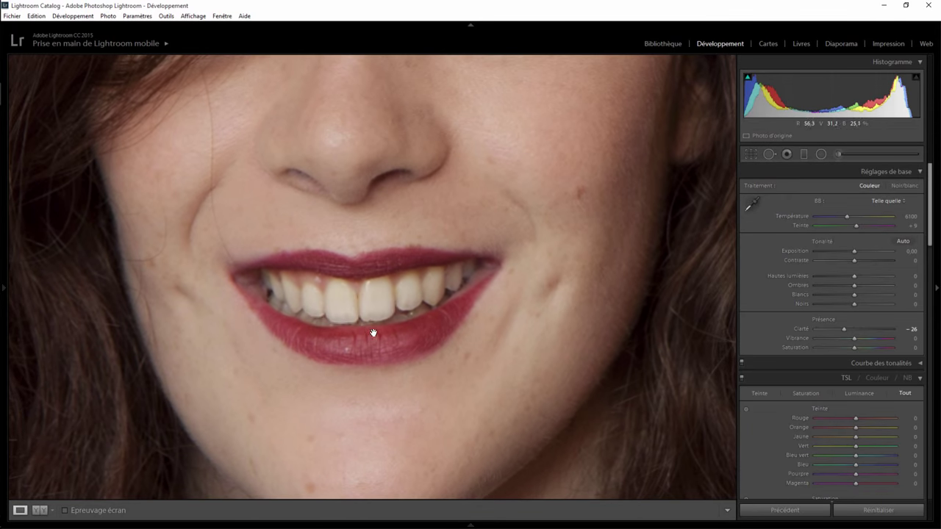
left_click(838, 153)
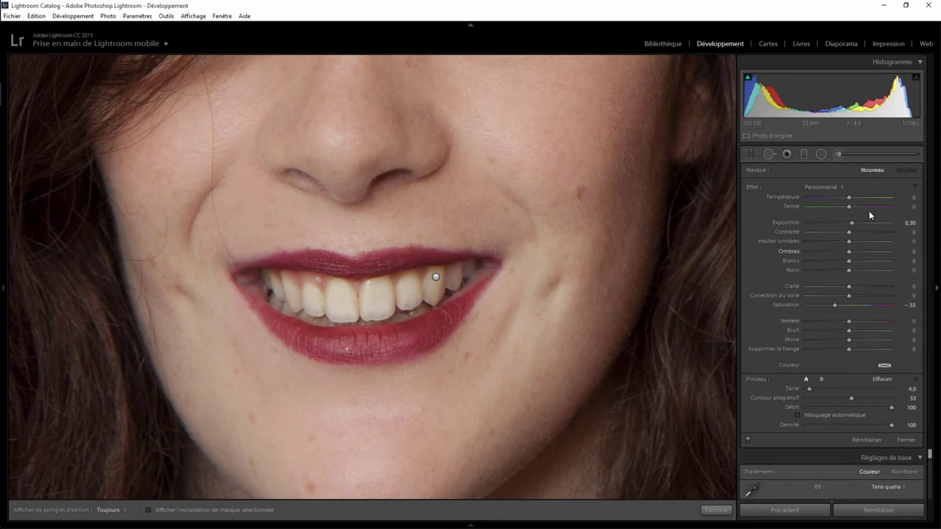
double_click(753, 187)
left_click_drag(850, 287, 866, 286)
Paint the clarity boost along the lower and upper lips, then finish and zoom out.
key("h")
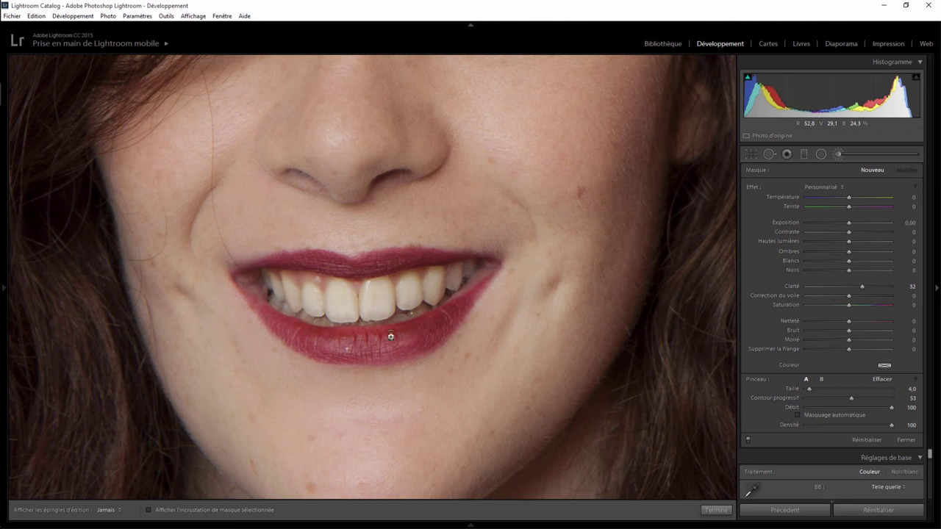
mouse_move(391, 337)
left_mouse_down()
mouse_move(251, 292)
mouse_move(338, 348)
mouse_move(424, 331)
mouse_move(370, 357)
mouse_move(447, 311)
left_mouse_up()
key("h")
key("h")
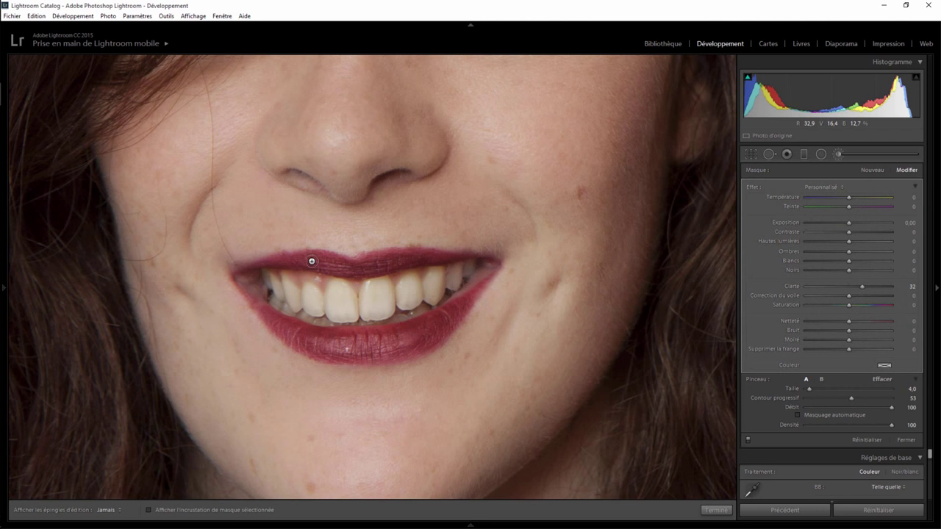
mouse_move(311, 261)
left_mouse_down()
mouse_move(256, 270)
mouse_move(258, 297)
left_mouse_up()
mouse_move(504, 250)
left_mouse_down()
mouse_move(430, 260)
mouse_move(479, 264)
left_mouse_up()
key("h")
left_click(716, 509)
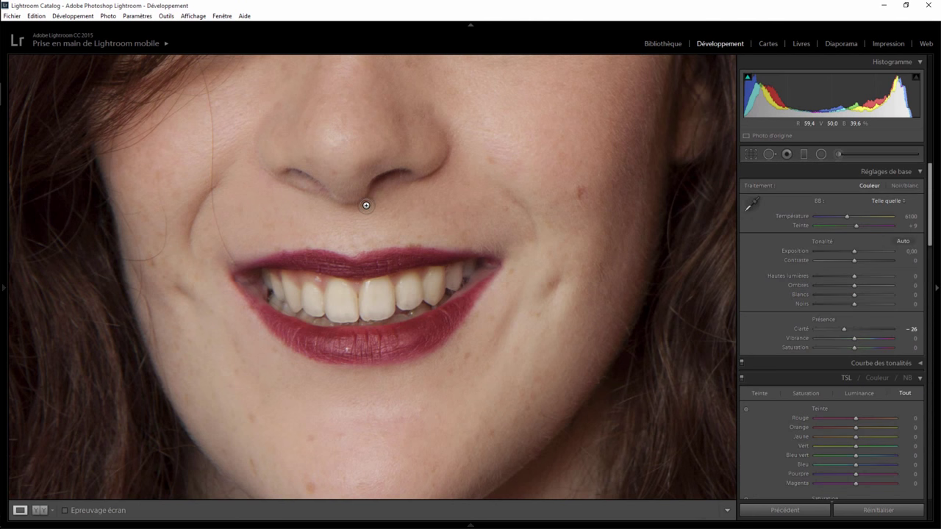
left_click(366, 206)
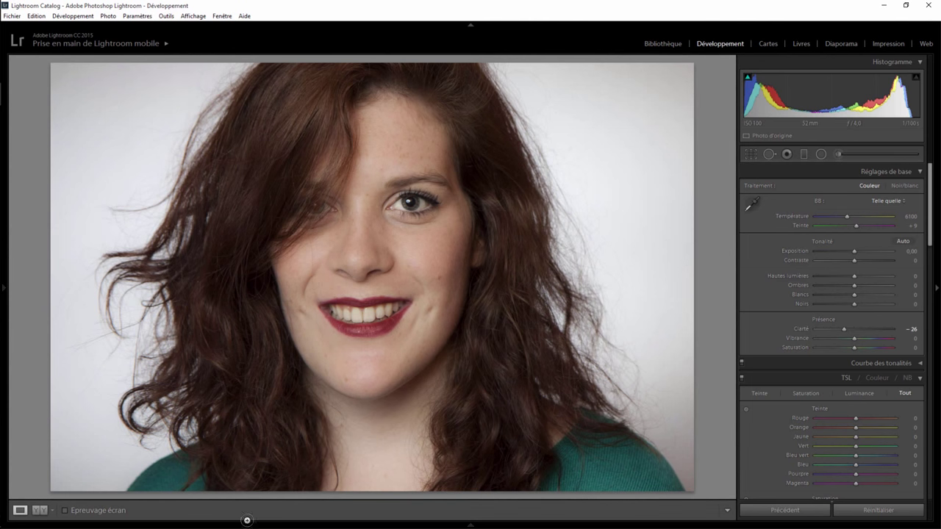
Zoom in and scroll around to inspect her hair up close, then return to the full view.
left_click(184, 373)
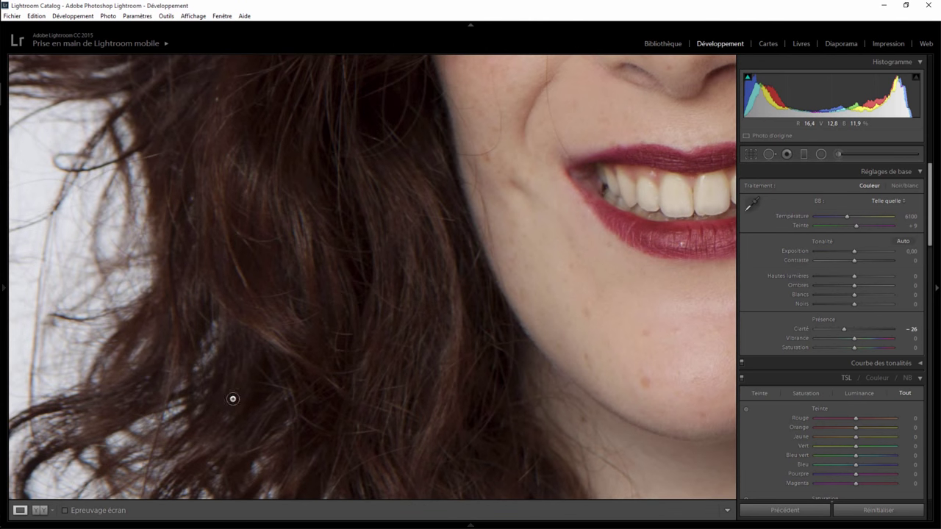
scroll(382, 213, "up", 3)
scroll(356, 338, "up", 2)
scroll(404, 360, "up", 1)
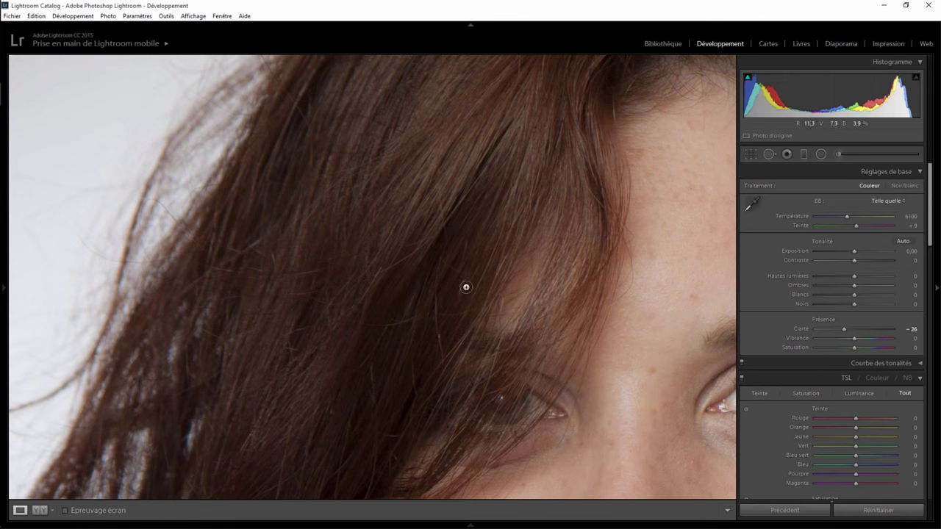
scroll(466, 288, "up", 3)
scroll(437, 311, "up", 1)
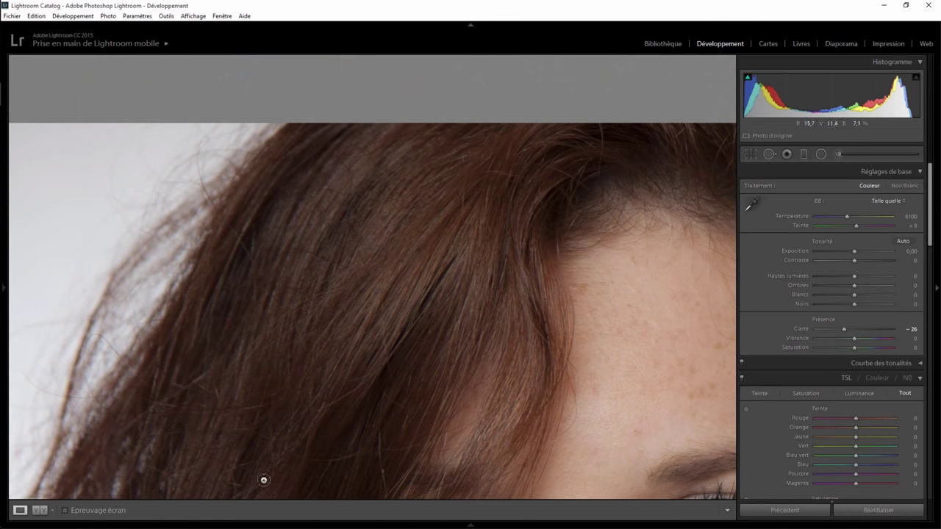
scroll(376, 381, "down", 3)
scroll(375, 213, "down", 1)
left_click(404, 203)
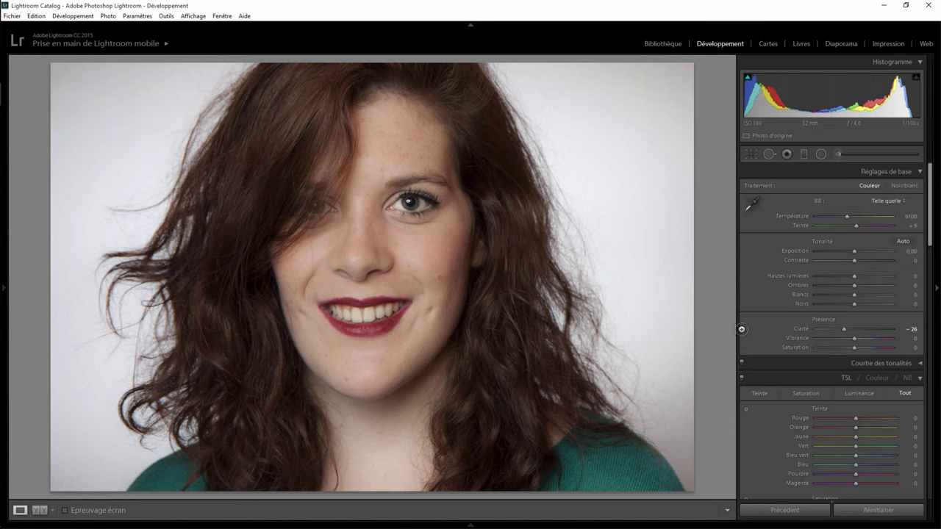
Add a fully feathered, enlarged brush adjustment on her hair with clarity +27.
left_click(842, 154)
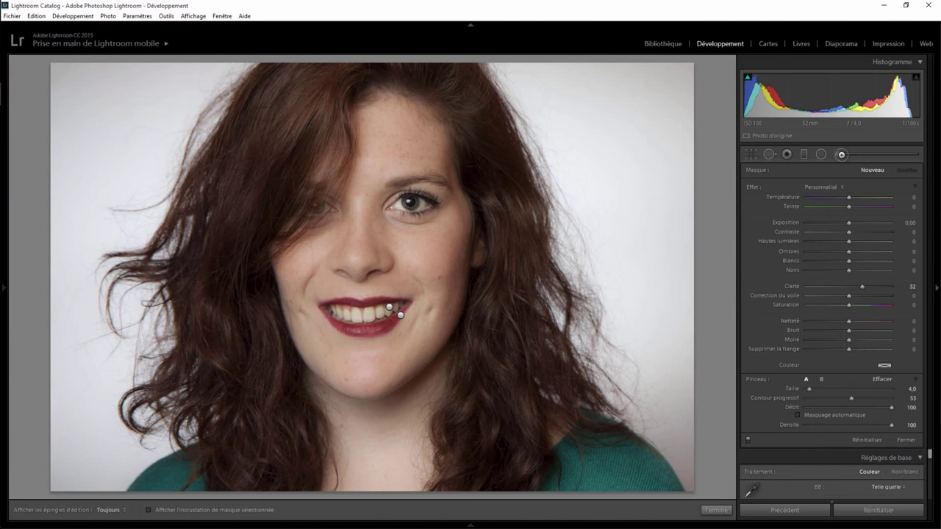
left_click_drag(850, 397, 933, 397)
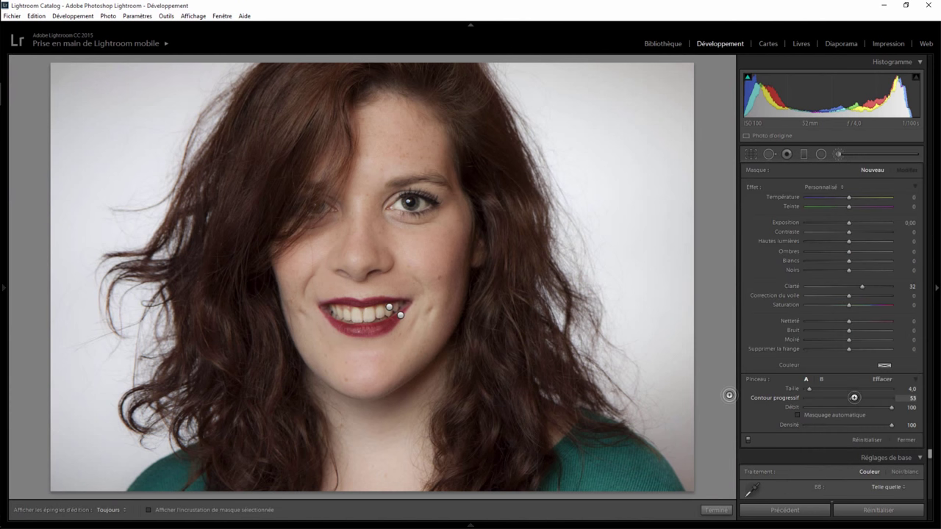
left_click_drag(810, 389, 814, 391)
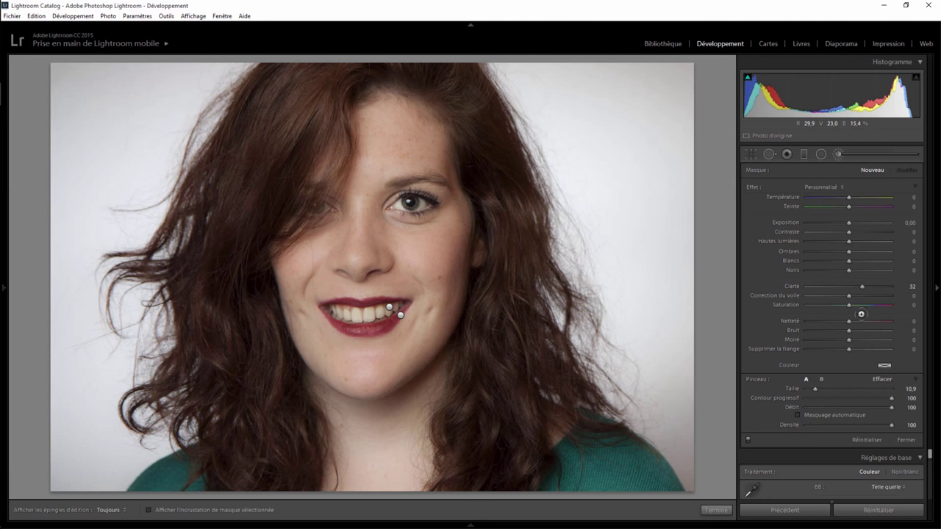
left_click(910, 286)
key("Return")
key("h")
key("h")
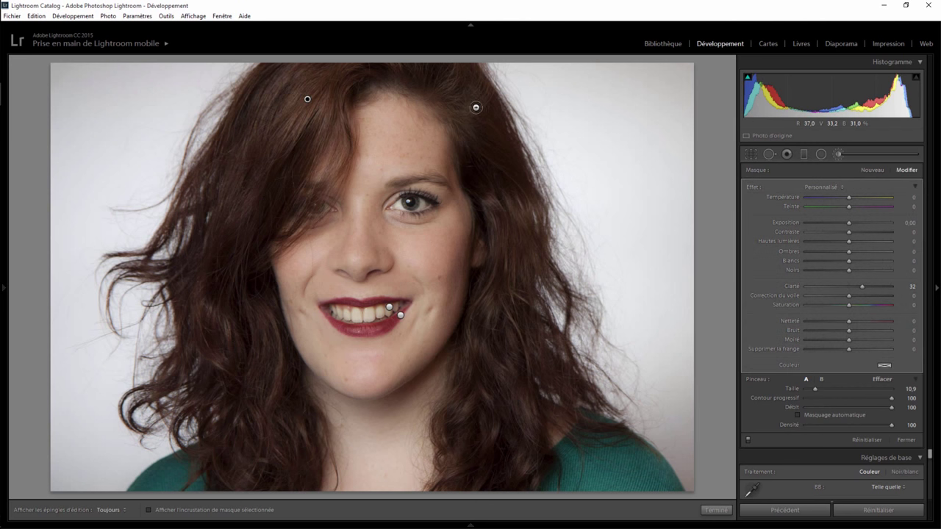
key("h")
key("h")
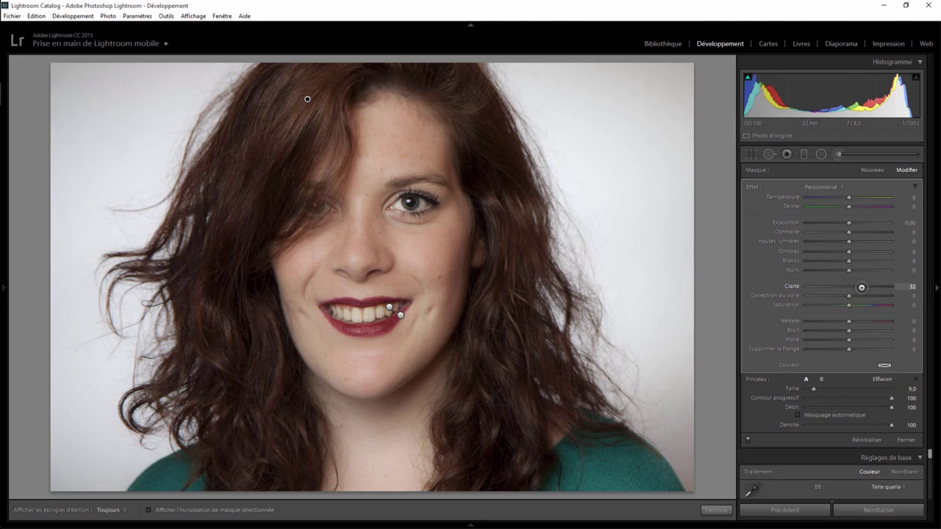
mouse_move(862, 287)
left_mouse_down()
mouse_move(912, 288)
mouse_move(843, 295)
mouse_move(862, 292)
left_mouse_up()
left_click_drag(859, 292, 861, 292)
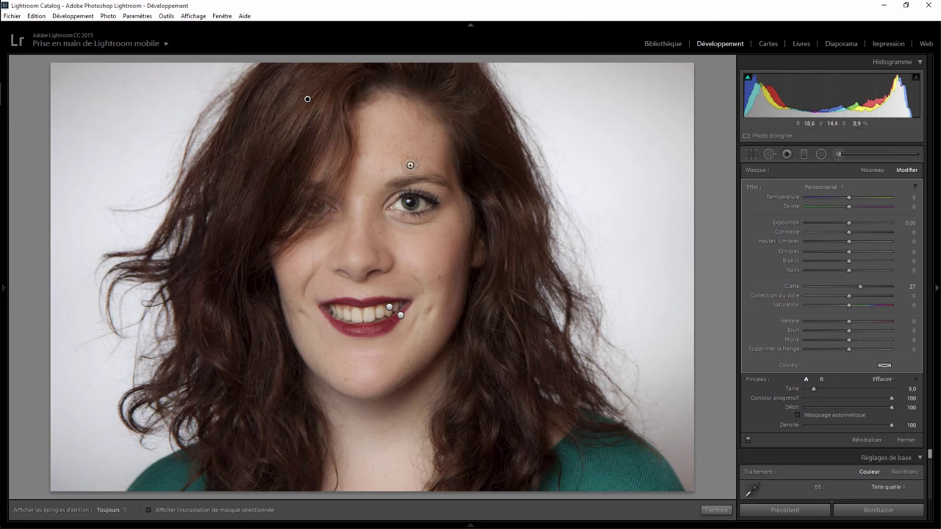
left_click(717, 508)
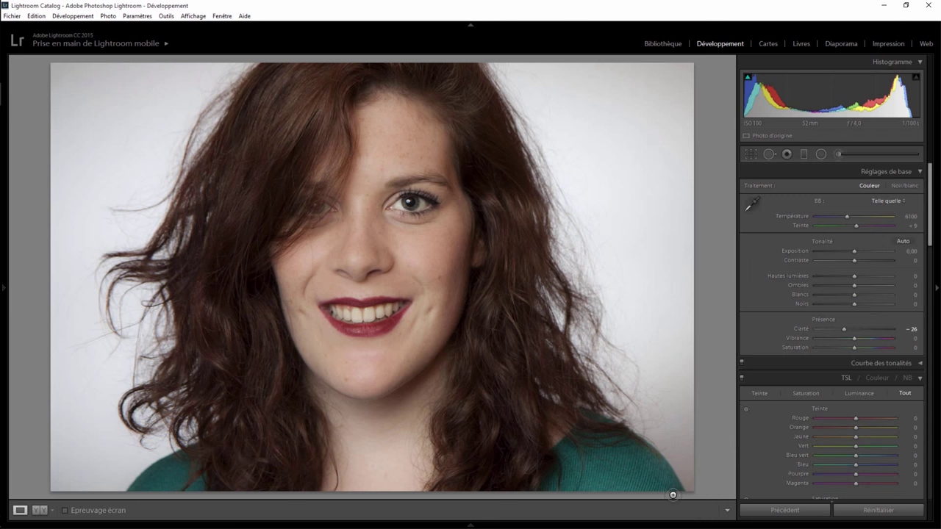
Zoom on the eye and set a new Adjustment Brush to Feather 39, Size 2.4, Temperature −100.
left_click(403, 208)
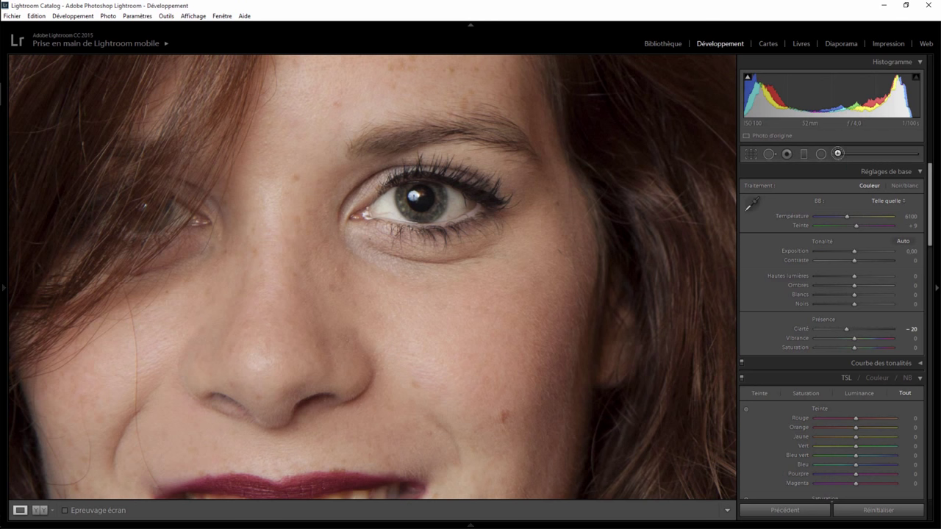
left_click(838, 153)
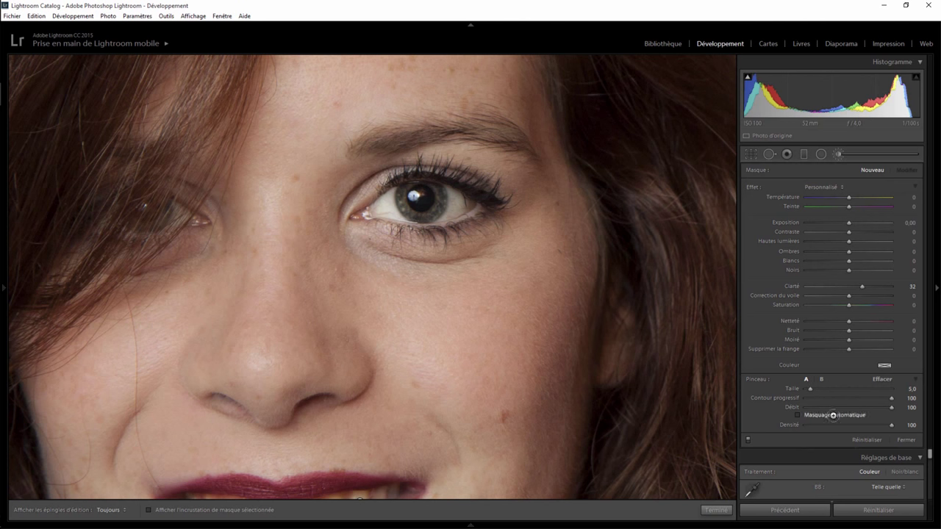
mouse_move(892, 400)
left_mouse_down()
mouse_move(839, 404)
mouse_move(808, 388)
left_mouse_up()
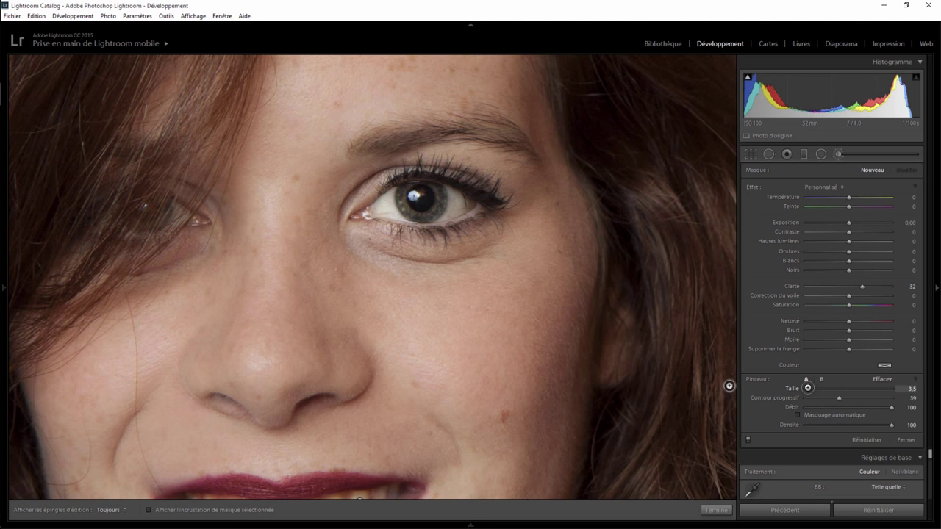
left_click_drag(807, 387, 807, 387)
left_click_drag(850, 195, 778, 200)
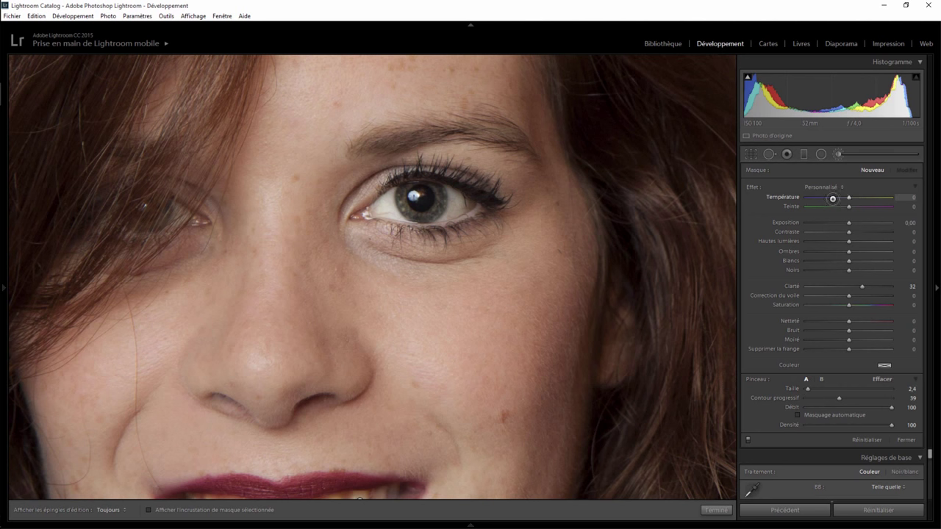
Paint the cool brush over the iris and select its mask for editing.
key("h")
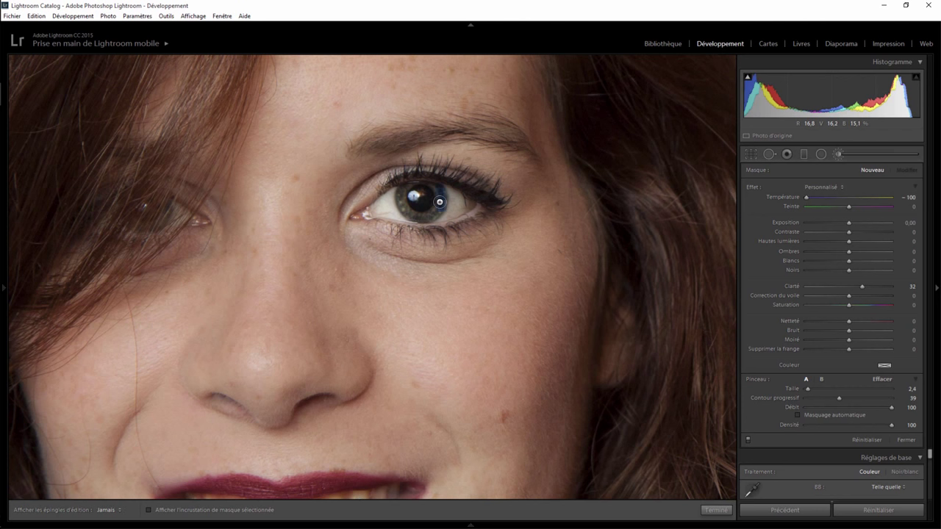
mouse_move(408, 212)
left_mouse_down()
mouse_move(404, 188)
mouse_move(405, 211)
mouse_move(436, 212)
left_mouse_up()
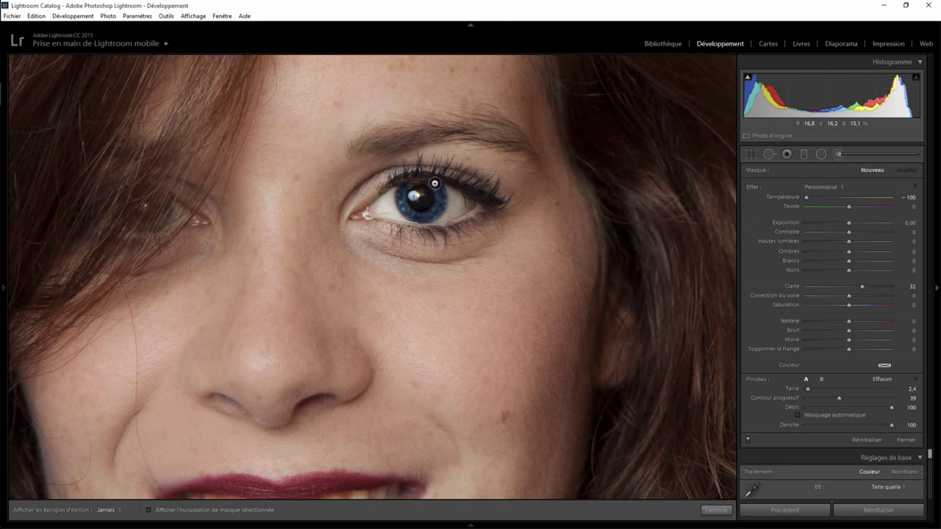
left_click(807, 197)
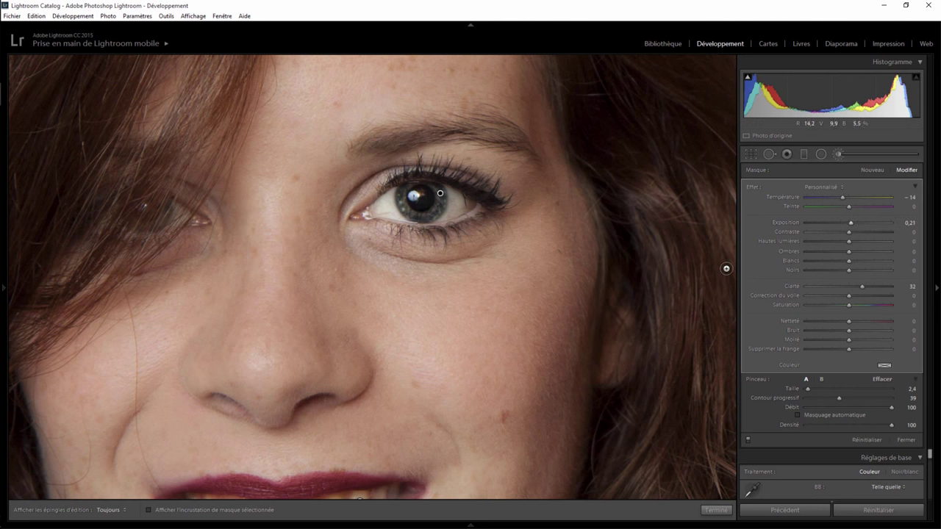
Close the iris brush, recheck its pin zoomed in on the eye, then return to the full portrait.
left_click(723, 508)
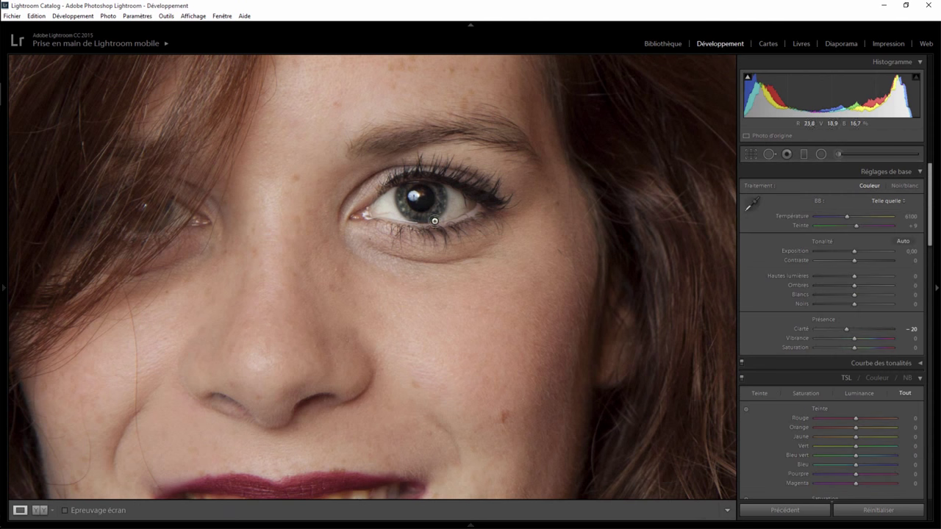
left_click(430, 216)
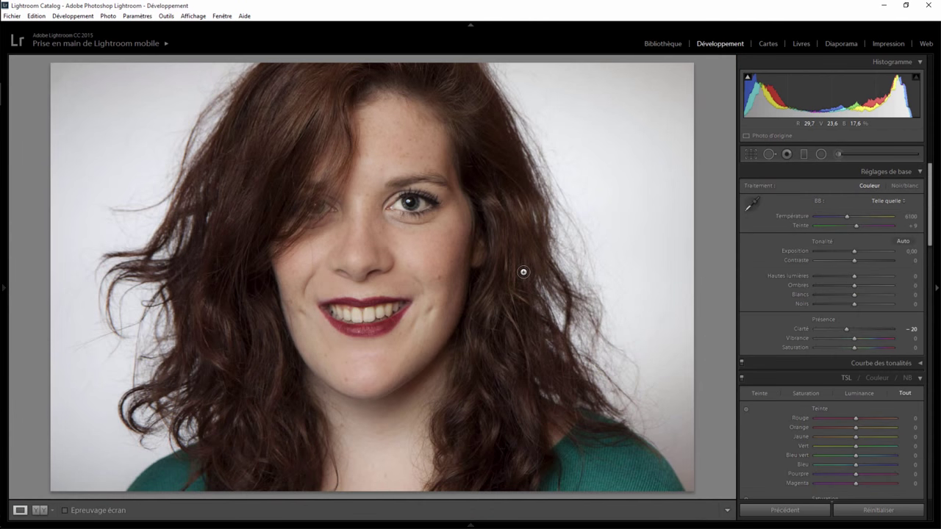
left_click(418, 204)
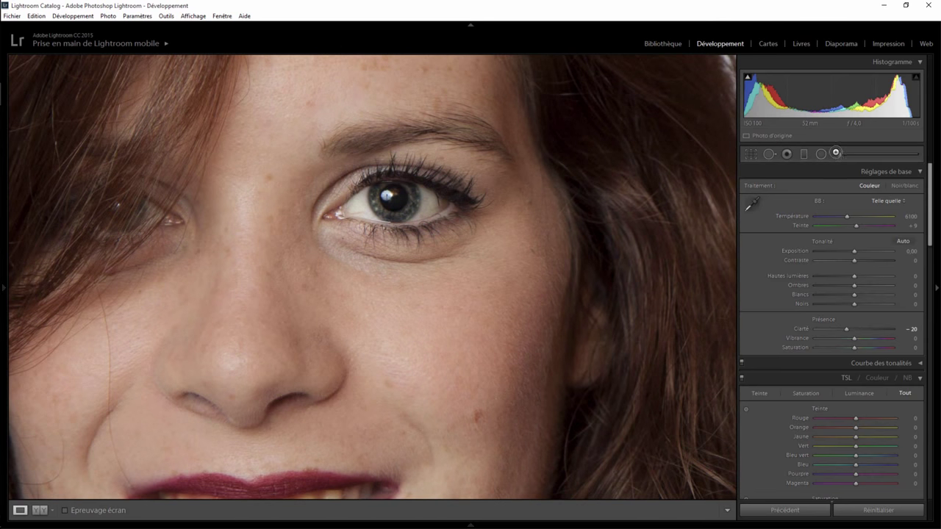
left_click(836, 153)
left_click(415, 193)
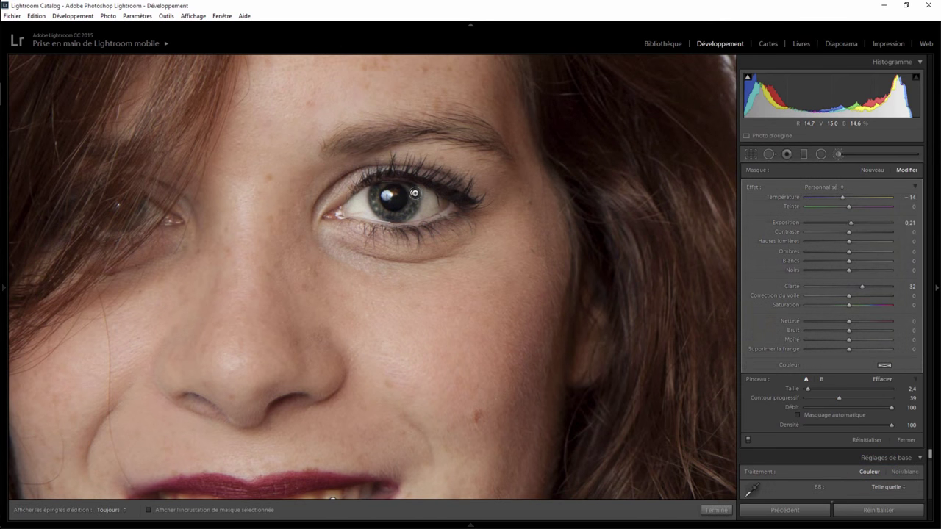
left_click(717, 510)
left_click(420, 199)
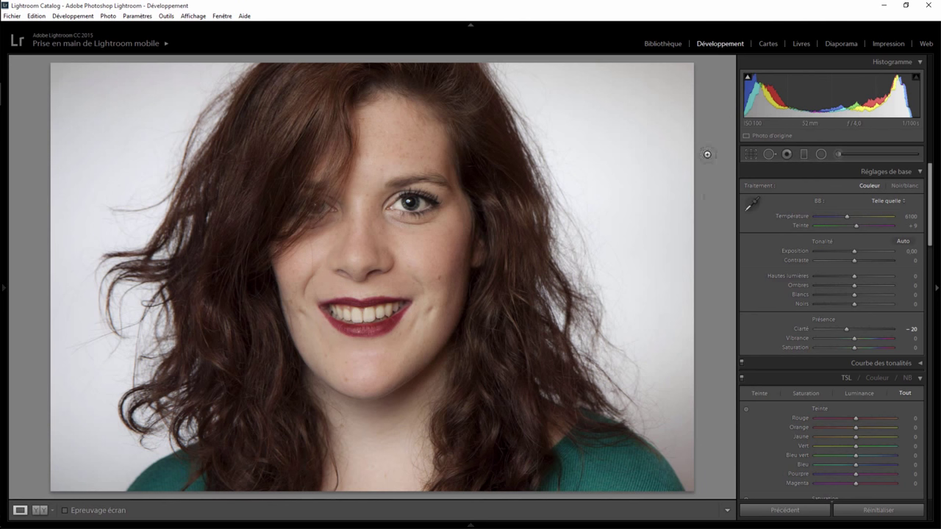
Paint a reset brush mask below the mouth (Size 9.2, Feather 100), leaving its Shadows at 0.
left_click(838, 155)
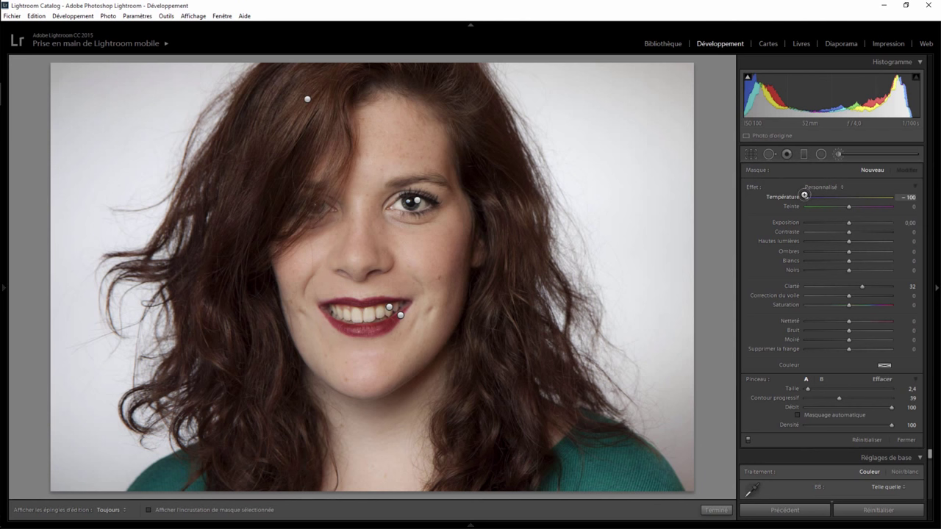
double_click(753, 187)
left_click_drag(810, 388, 815, 389)
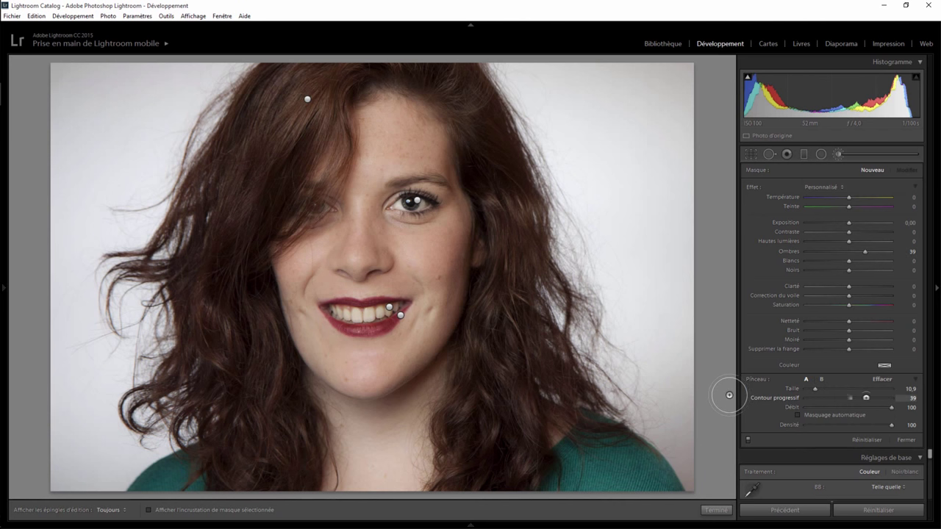
left_click_drag(839, 398, 893, 398)
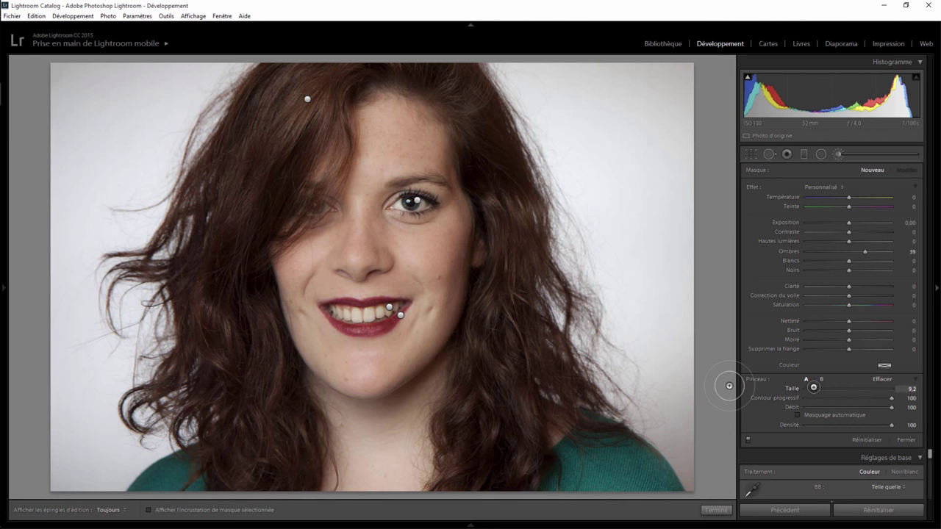
left_click_drag(814, 387, 812, 387)
key("h")
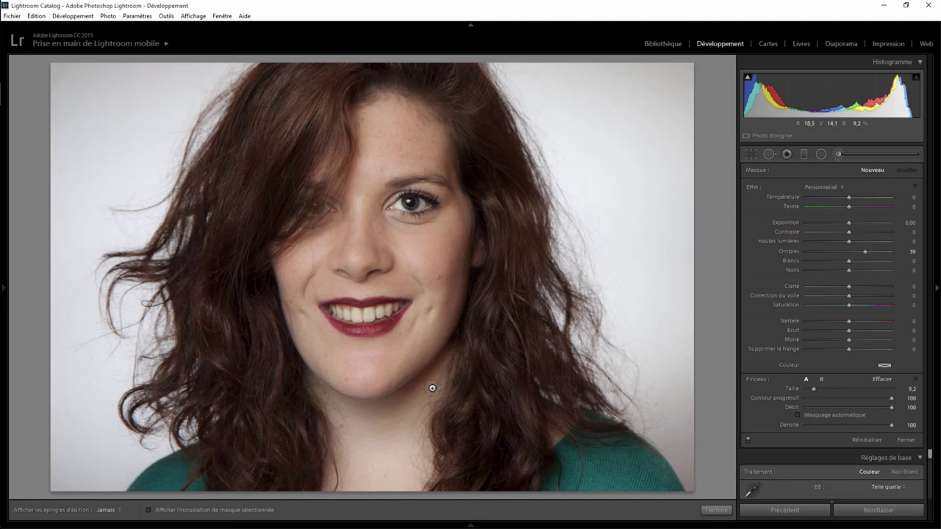
key("h")
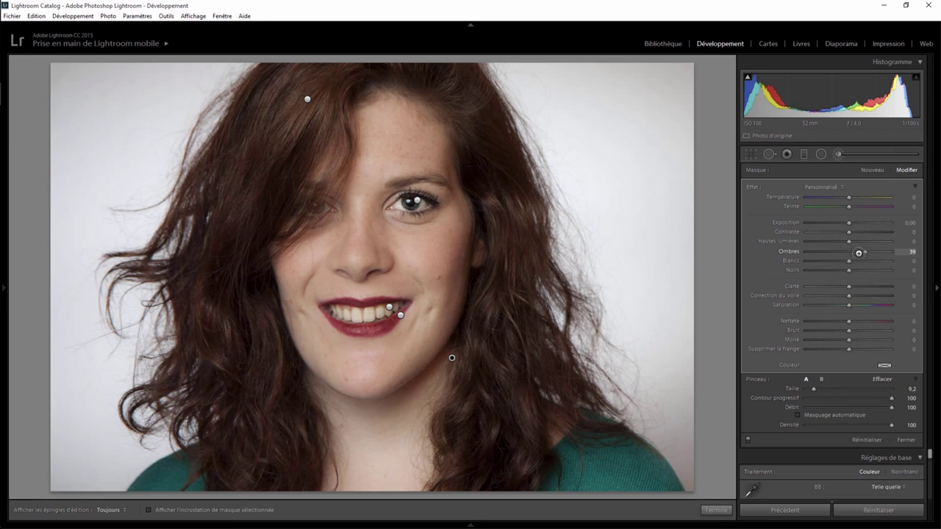
left_click_drag(858, 253, 852, 255)
mouse_move(858, 253)
left_mouse_down()
mouse_move(849, 252)
mouse_move(859, 252)
left_mouse_up()
Paint a new mask along the right cheek with Shadows −14 and close brush editing.
left_click(872, 170)
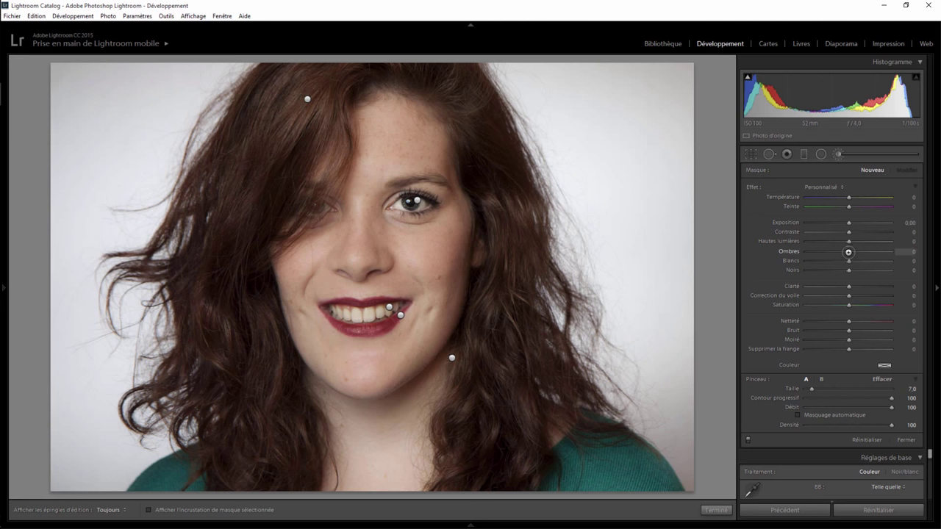
left_click_drag(845, 252, 843, 251)
key("h")
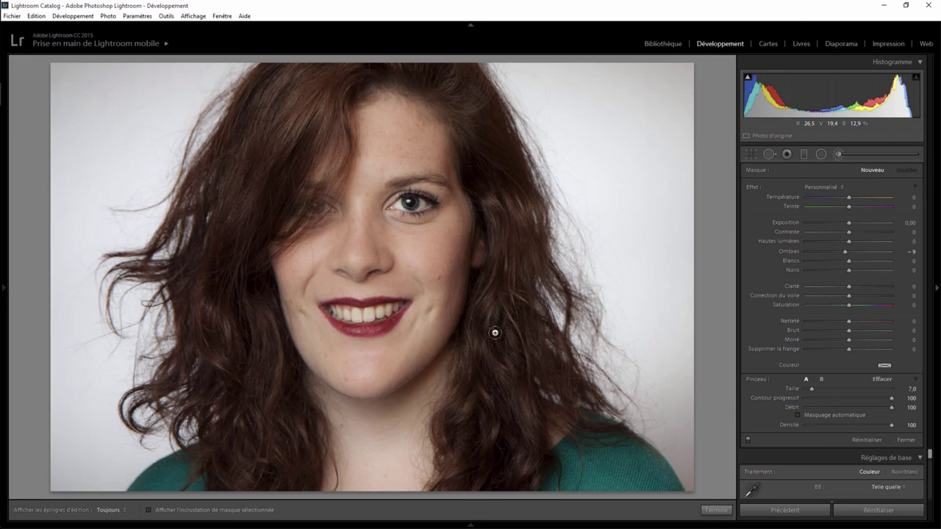
key("h")
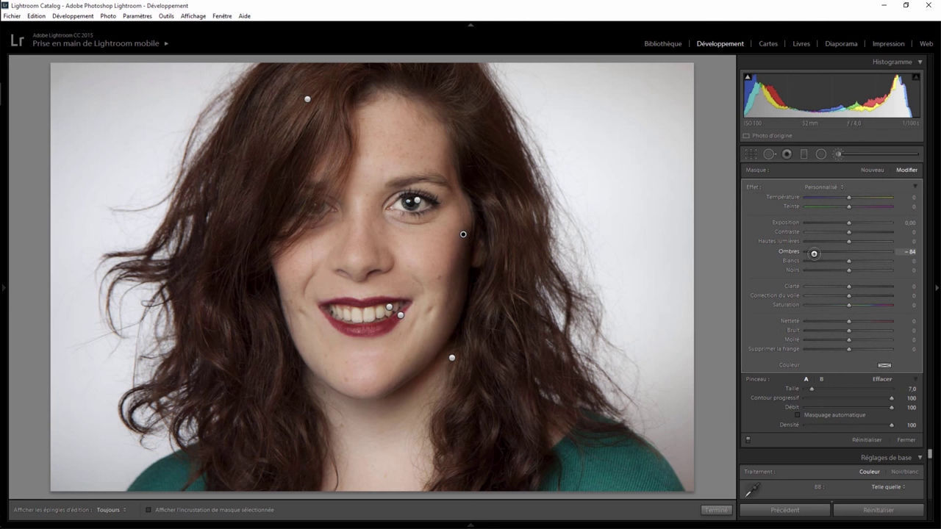
left_click_drag(816, 253, 834, 252)
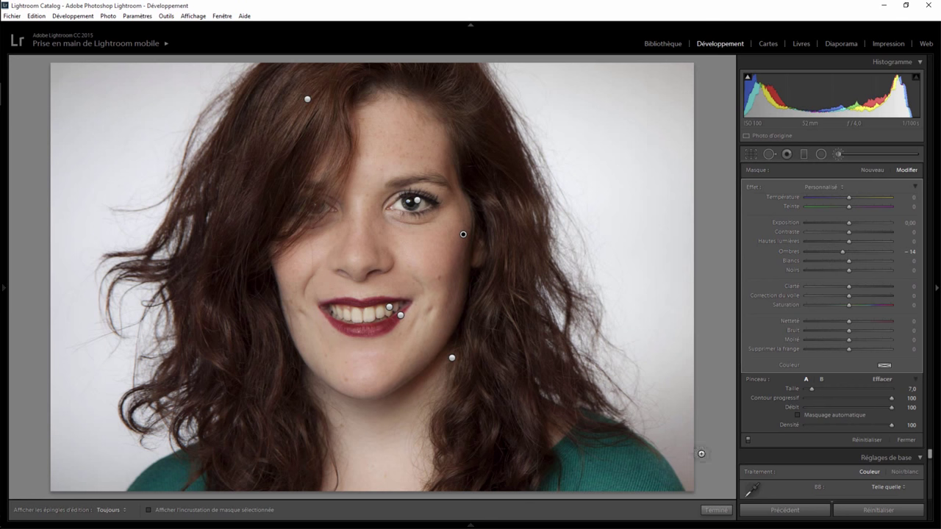
left_click(718, 510)
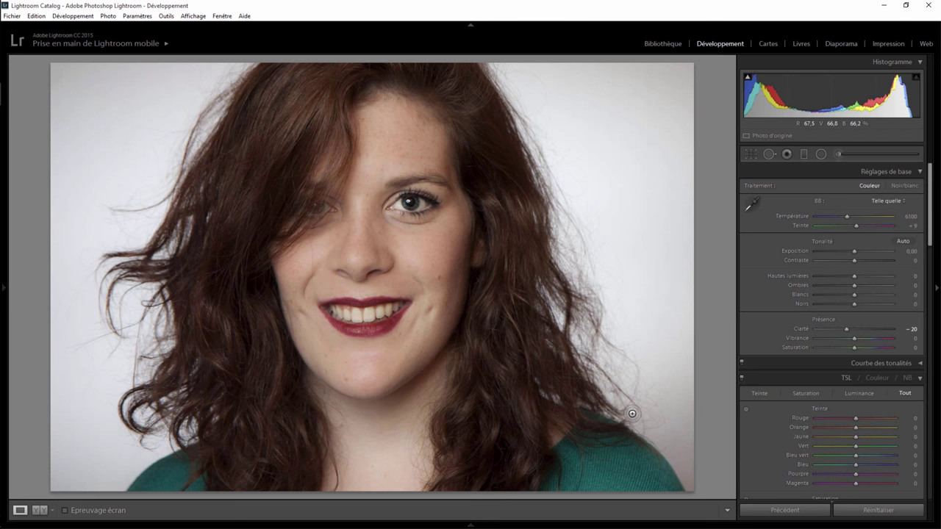
key("backslash")
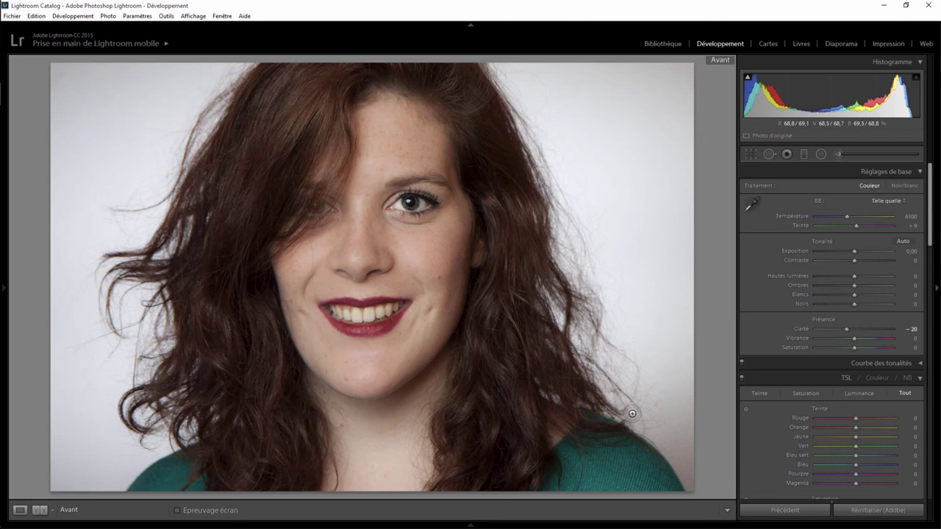
key("backslash")
key("backslash")
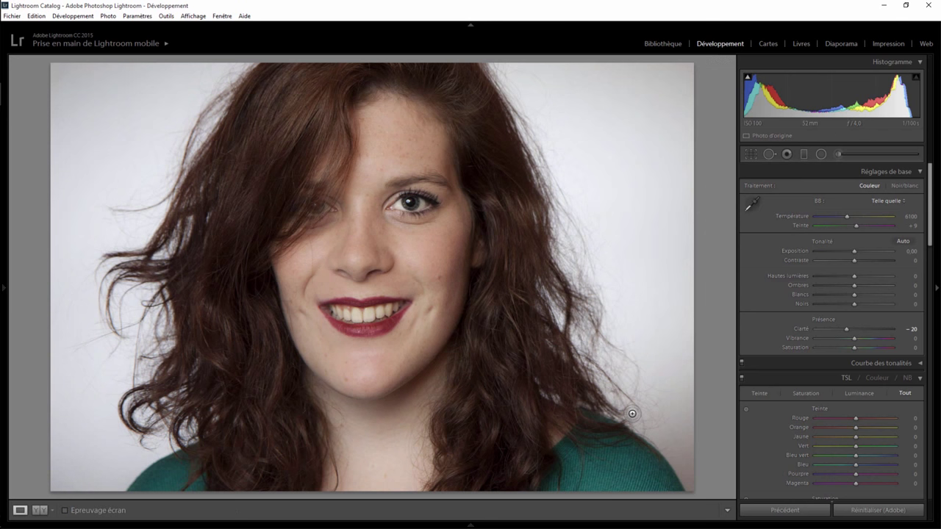
key("backslash")
key("backslash")
key("backslash")
key("backslash")
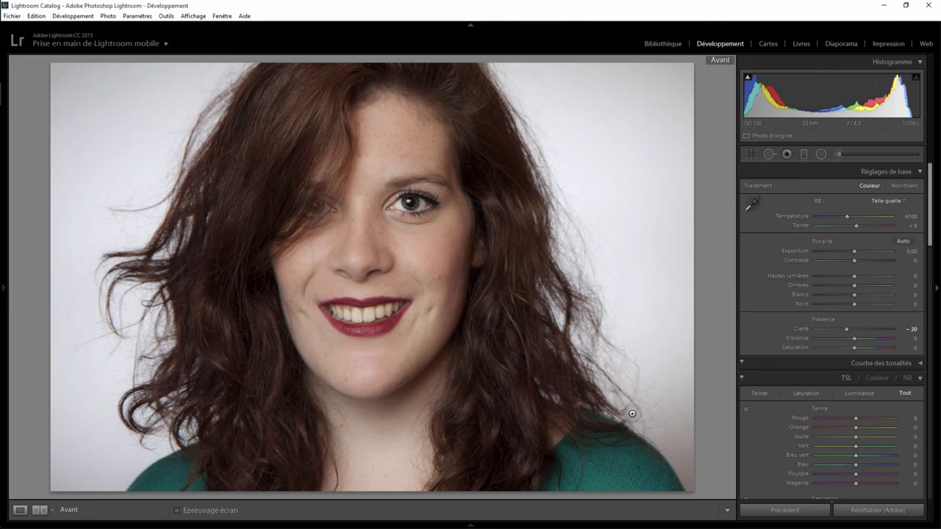
key("backslash")
key("backslash")
key("backslash")
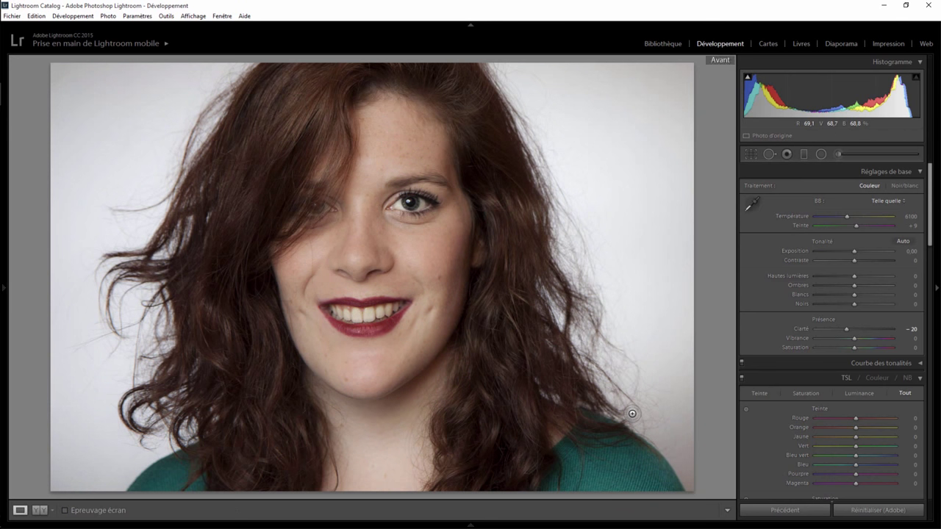
key("backslash")
key("backslash")
key("backslash")
key("backslash")
key("backslash")
key("backslash")
key("backslash")
key("backslash")
key("backslash")
key("backslash")
key("backslash")
key("backslash")
key("backslash")
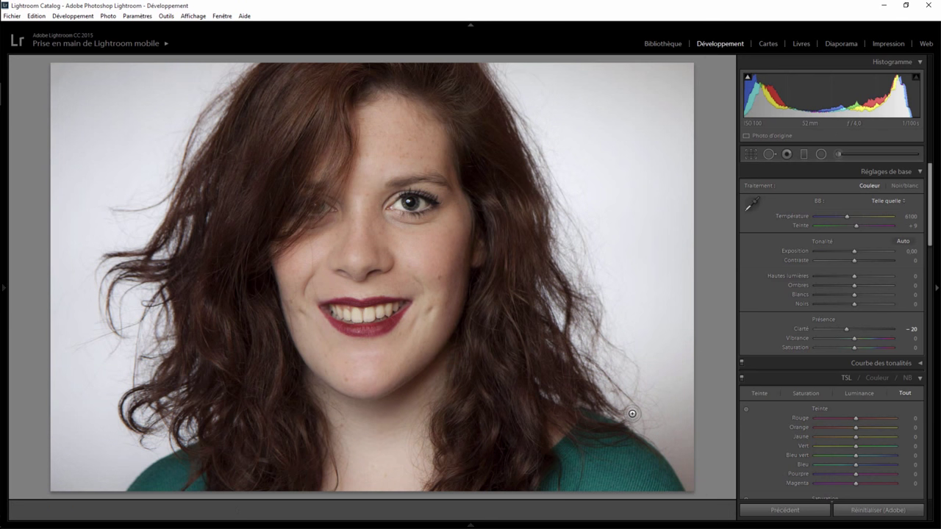
key("backslash")
key("backslash")
key("backslash")
key("backslash")
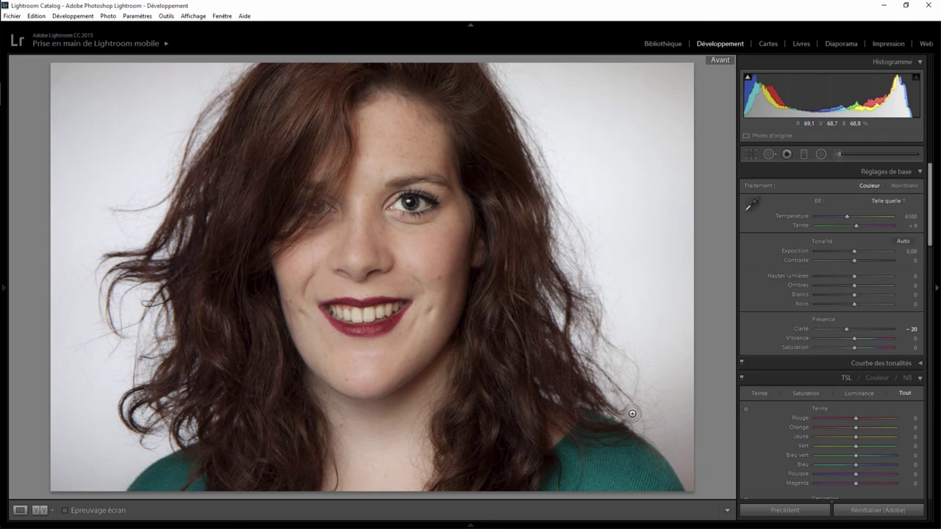
key("backslash")
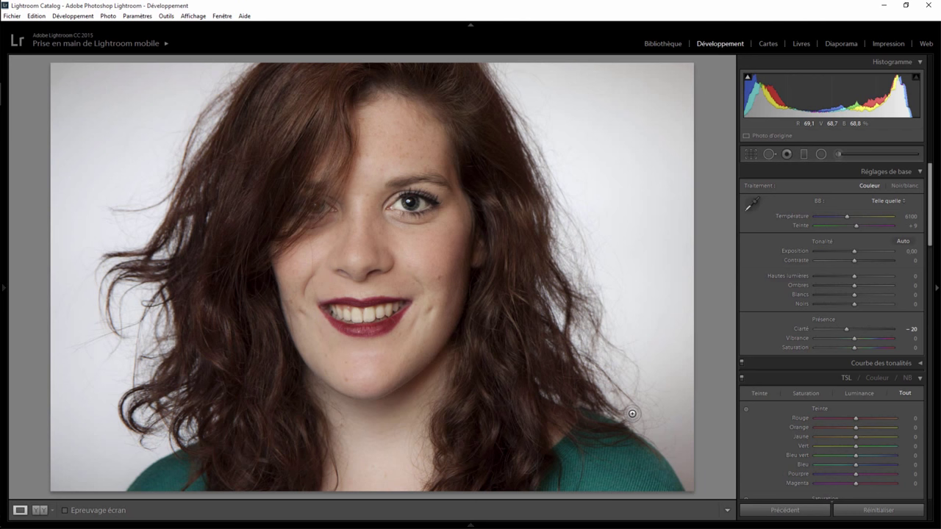